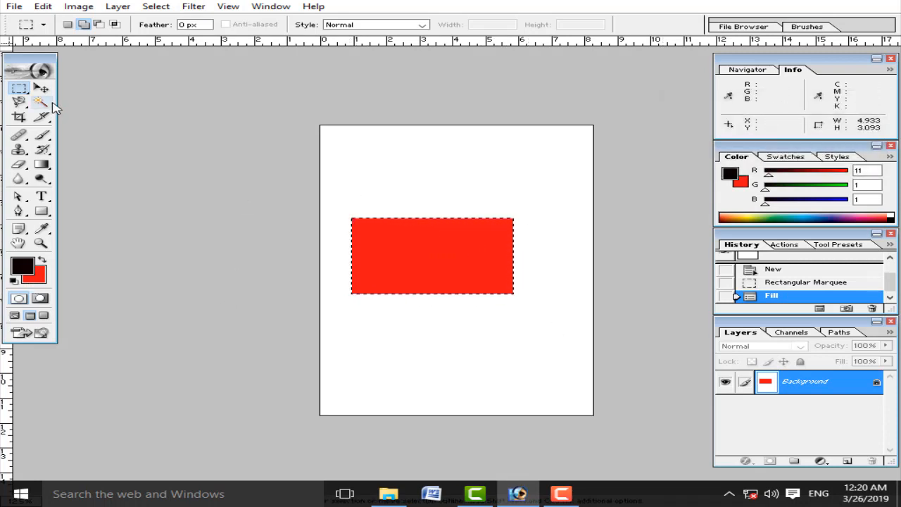
- Add a black-filled rectangle about 3.0 by 1.5 inches above the red rectangle, clearing the selection before and after
{"action": "key", "text": "ctrl"}
{"action": "key", "text": "ctrl+d"}
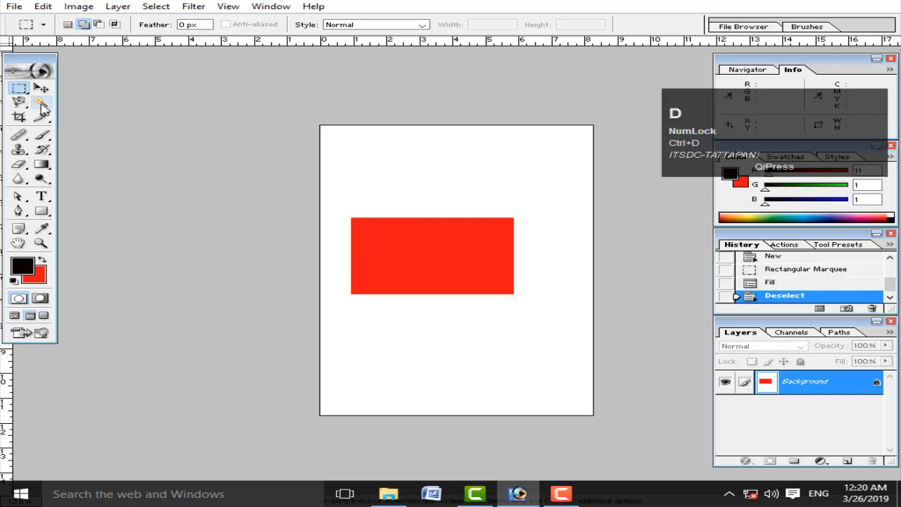
{"action": "left_click_drag", "start_coordinate": [404, 167], "coordinate": [504, 205]}
{"action": "left_click", "coordinate": [42, 259]}
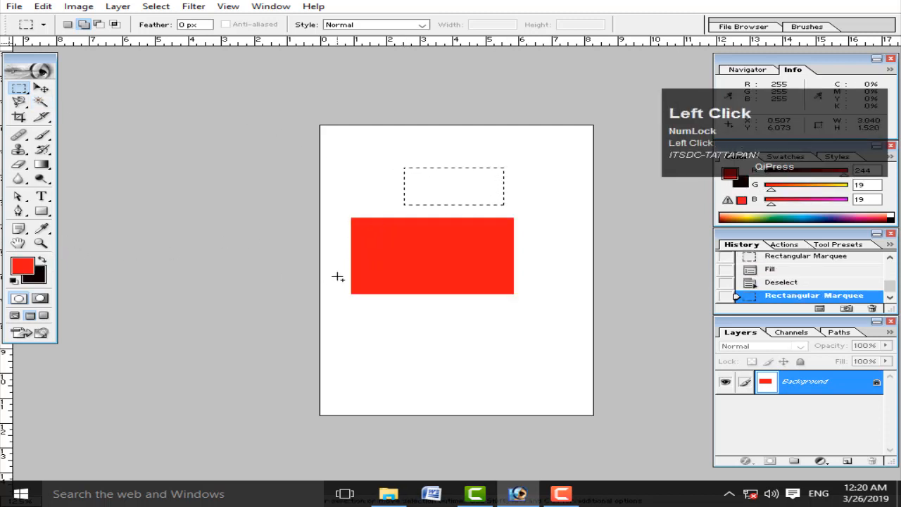
{"action": "key", "text": "ctrl+Delete"}
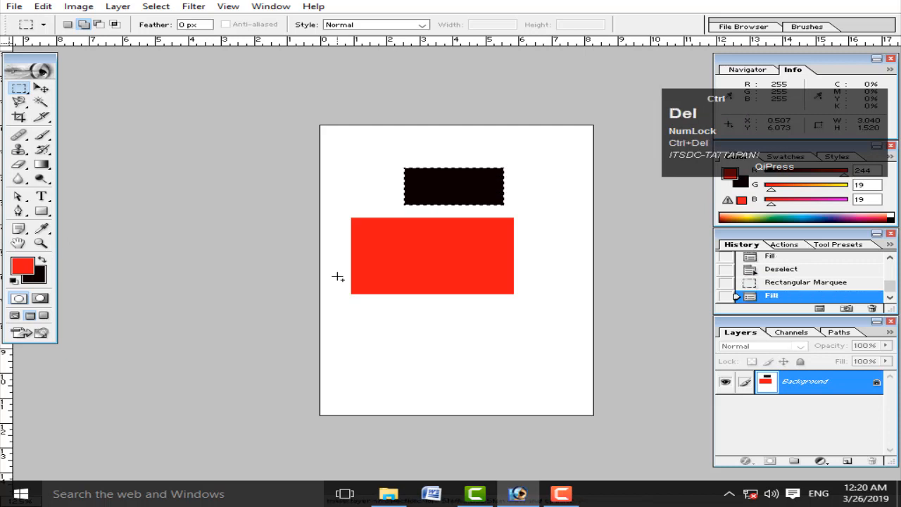
{"action": "key", "text": "ctrl+d"}
- Draw an elliptical selection about 2.8 by 2.5 inches below the red rectangle and choose the blue-white-gold gradient preset
{"action": "key", "text": "shift+m"}
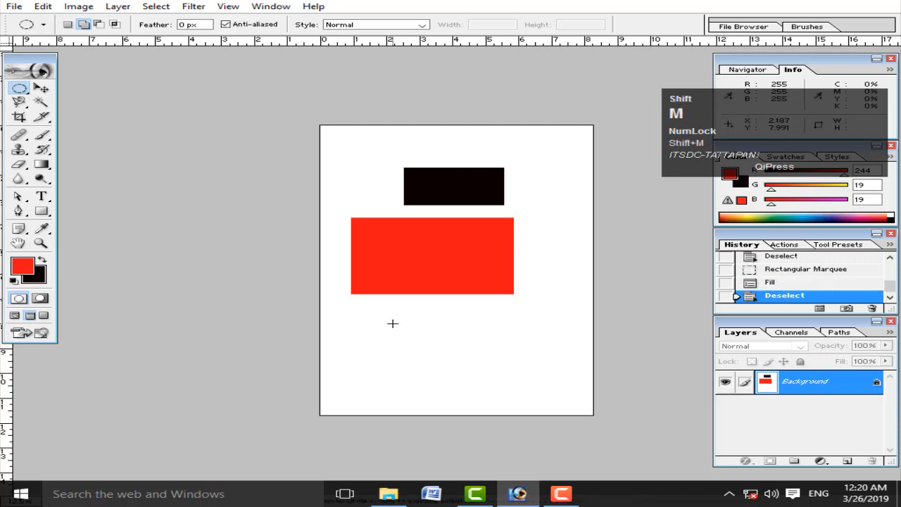
{"action": "left_click_drag", "start_coordinate": [378, 315], "coordinate": [469, 378]}
{"action": "left_click", "coordinate": [41, 164]}
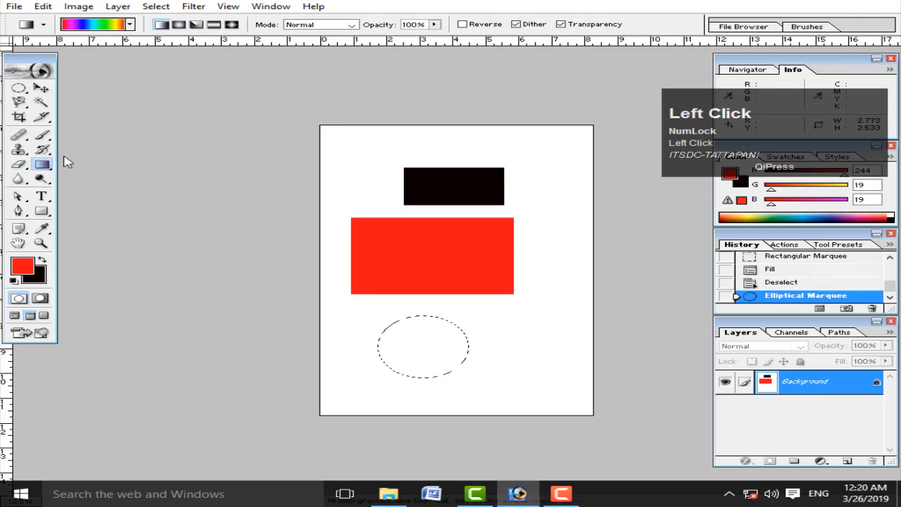
{"action": "left_click", "coordinate": [113, 24]}
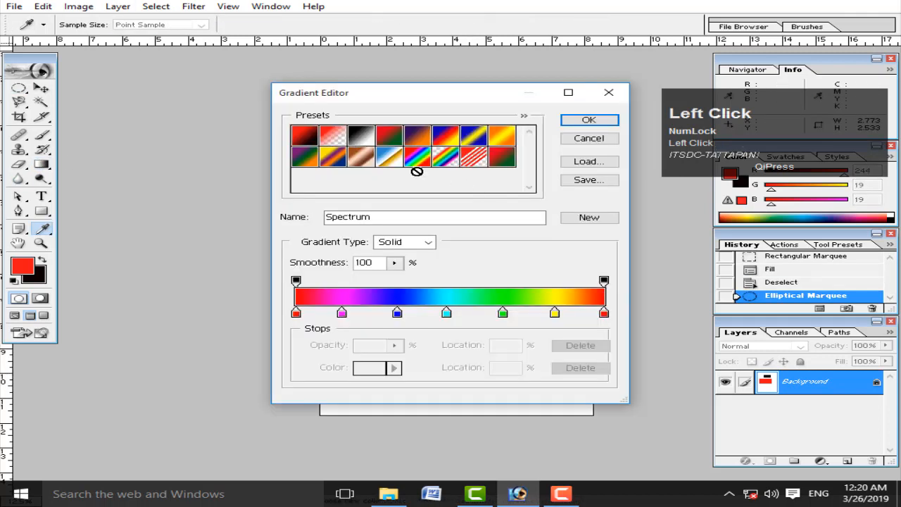
{"action": "left_click", "coordinate": [387, 158]}
{"action": "left_click", "coordinate": [586, 120]}
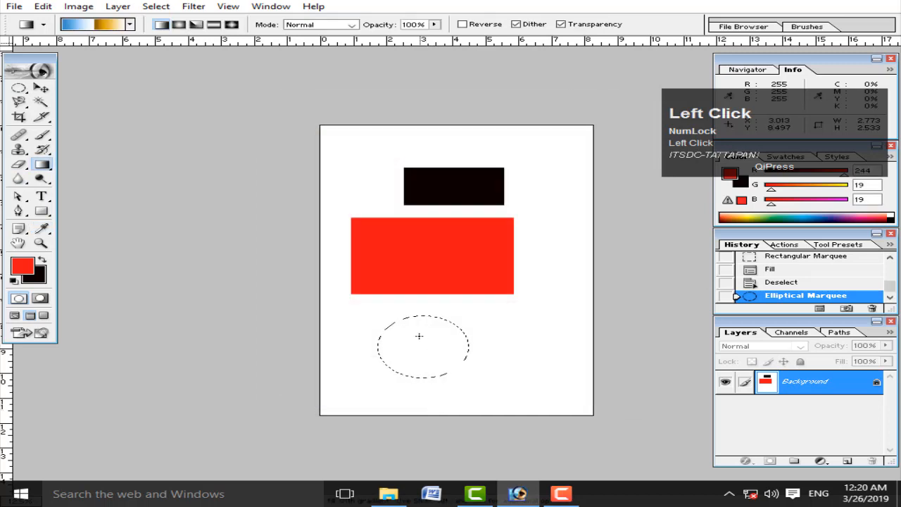
- Fill the elliptical selection with the gradient running diagonally from its upper left to its lower right, and deselect
{"action": "left_click_drag", "start_coordinate": [407, 329], "coordinate": [483, 395]}
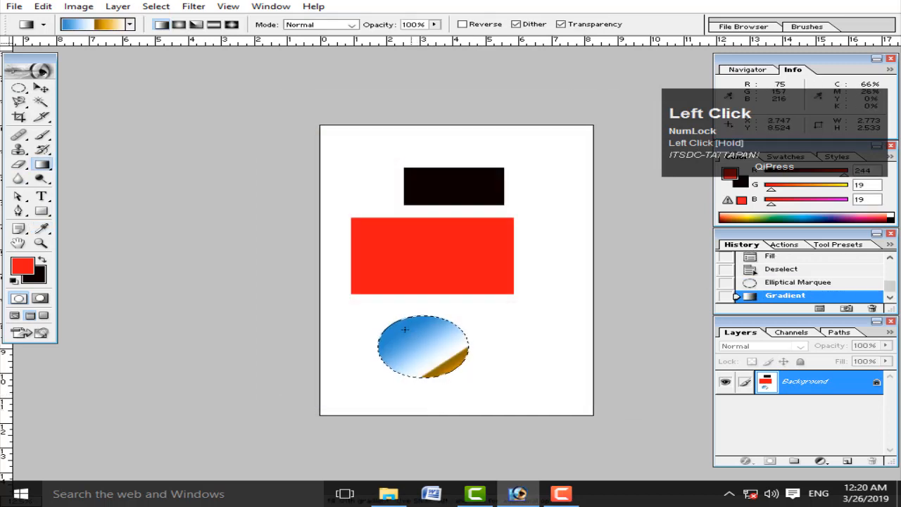
{"action": "left_click_drag", "start_coordinate": [388, 316], "coordinate": [491, 397]}
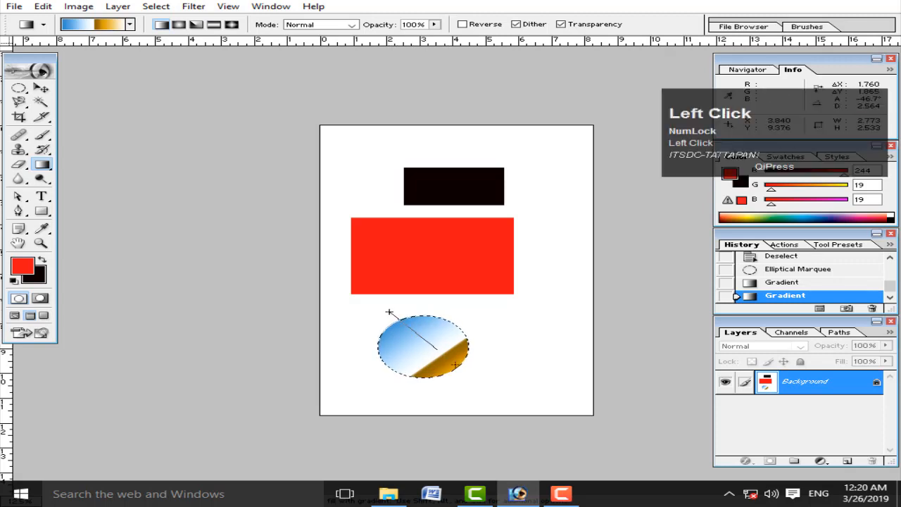
{"action": "left_click_drag", "start_coordinate": [388, 311], "coordinate": [472, 381]}
{"action": "left_click_drag", "start_coordinate": [395, 319], "coordinate": [473, 390]}
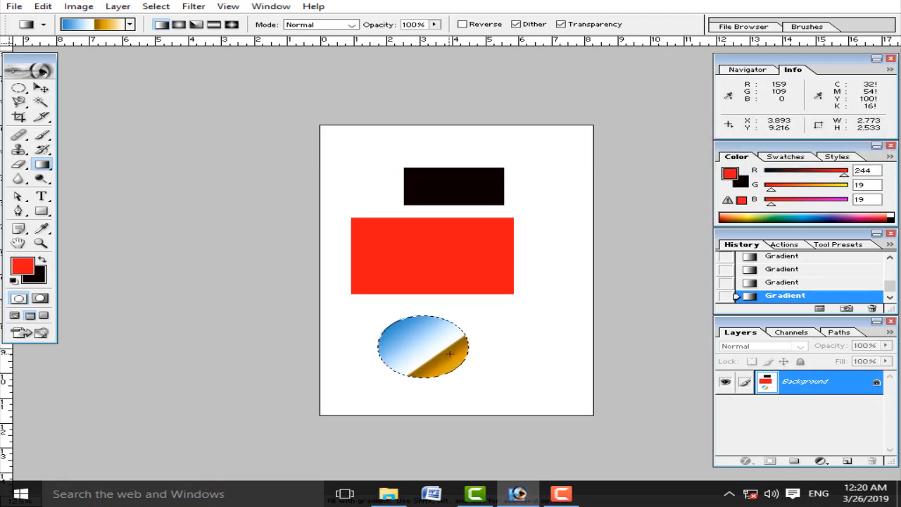
{"action": "key", "text": "ctrl+d"}
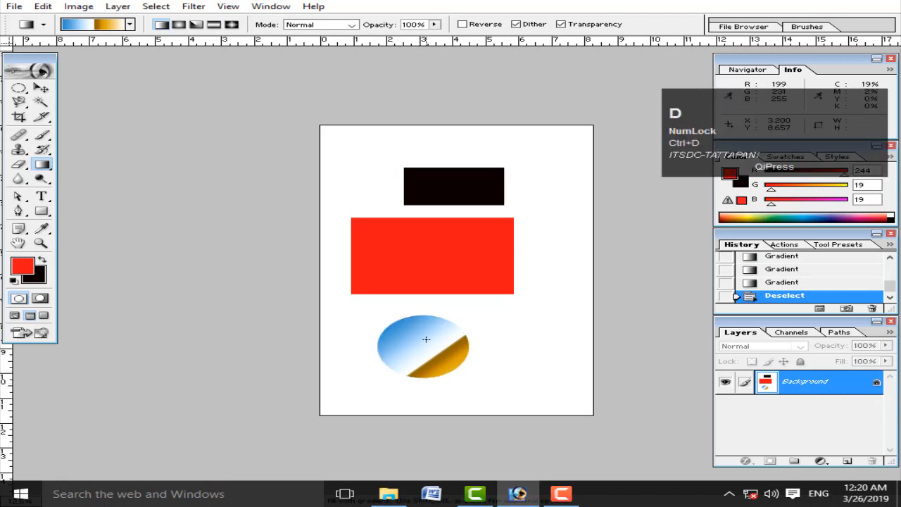
- Draw an elliptical selection about 2.3 by 2.0 inches to the right of the gradient ellipse and swap the foreground and background colors
{"action": "left_click", "coordinate": [19, 87]}
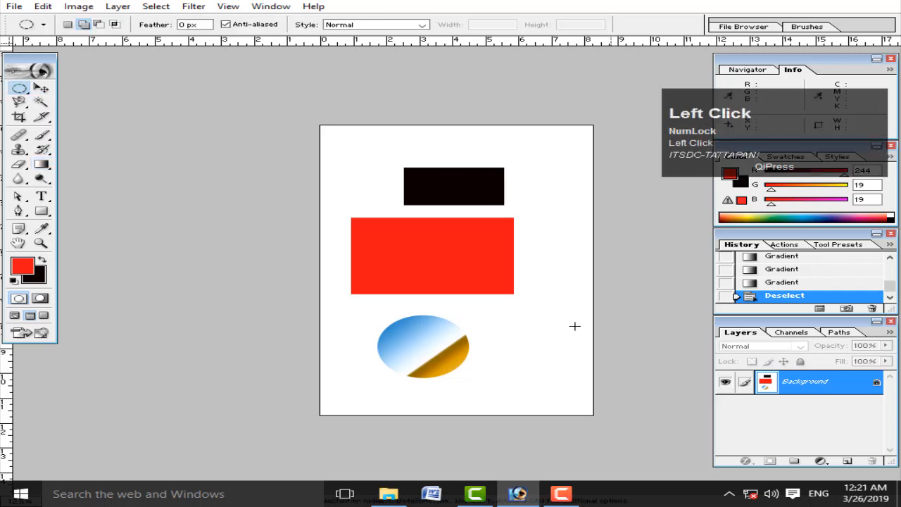
{"action": "left_click_drag", "start_coordinate": [511, 311], "coordinate": [586, 363]}
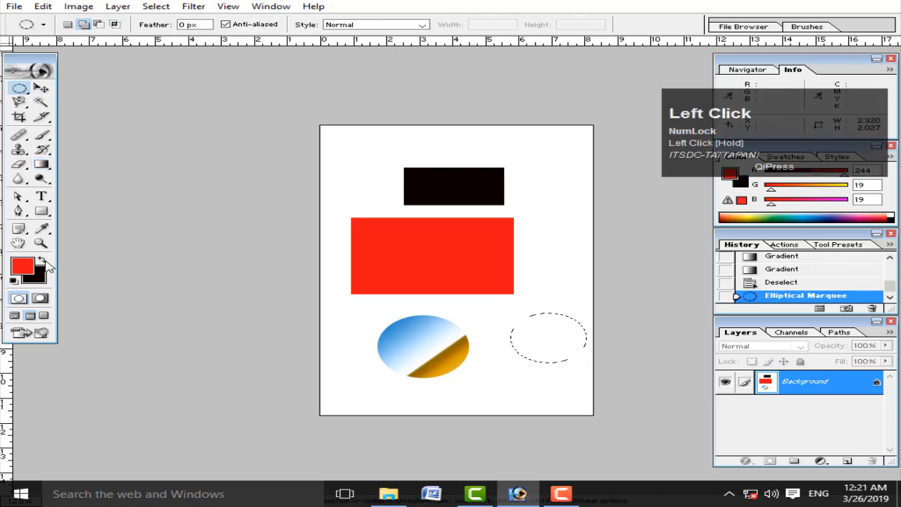
{"action": "key", "text": "x"}
{"action": "scroll", "coordinate": [323, 380], "scroll_direction": "up", "scroll_amount": 1}
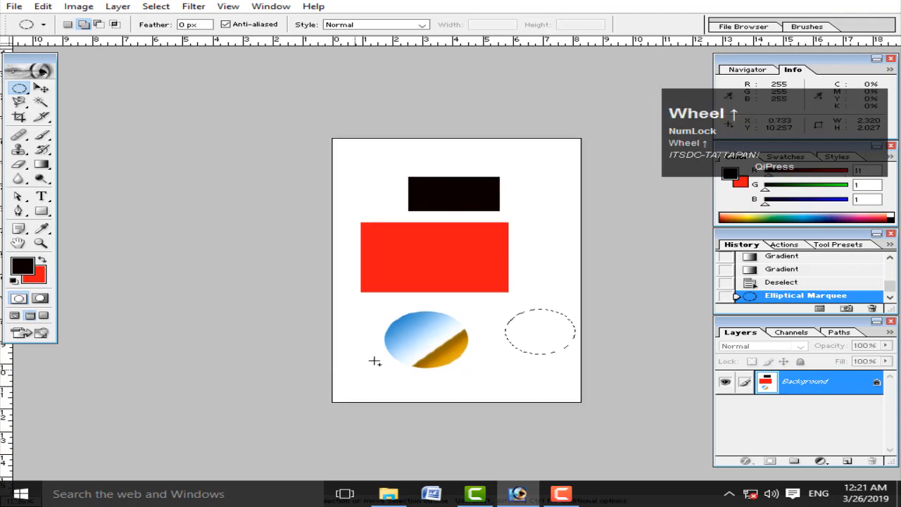
- Set the background color to yellow-green D2E90C, fill the new elliptical selection with it, and deselect
{"action": "left_click", "coordinate": [35, 276]}
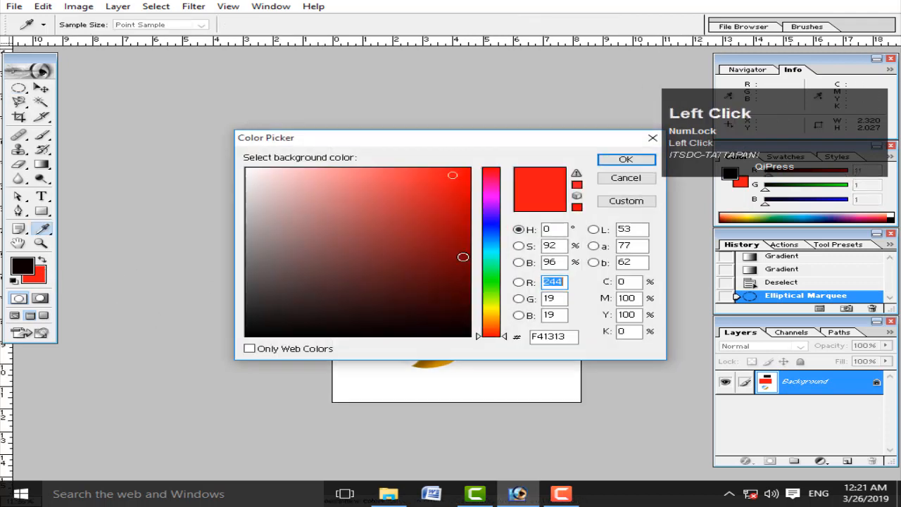
{"action": "left_click", "coordinate": [486, 304]}
{"action": "left_click", "coordinate": [458, 184]}
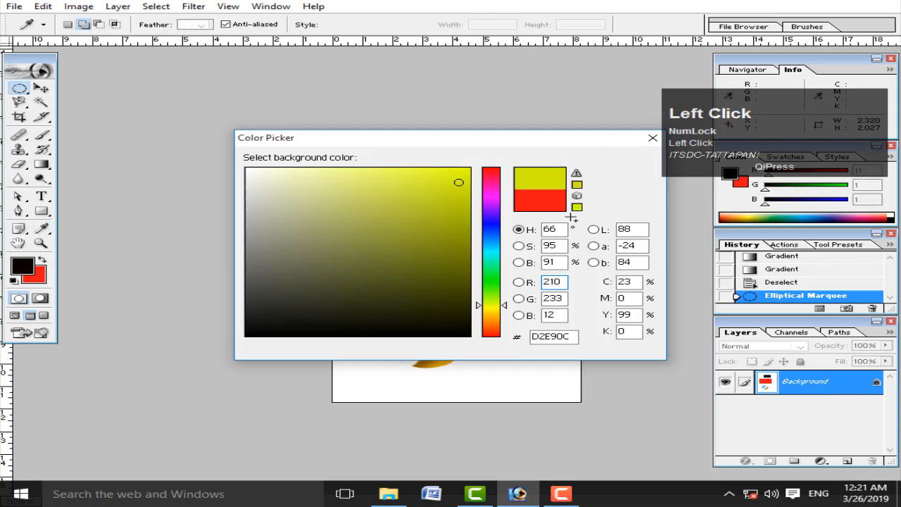
{"action": "left_click", "coordinate": [625, 159]}
{"action": "key", "text": "ctrl+Delete"}
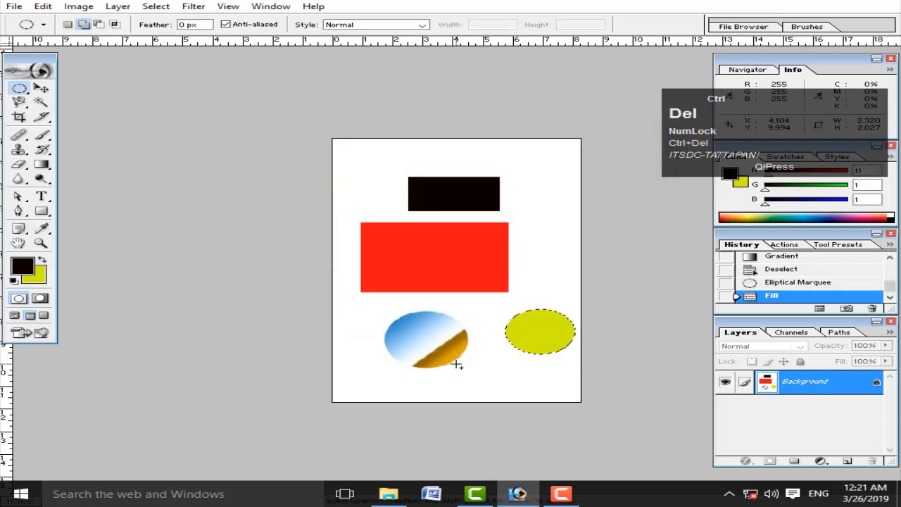
{"action": "key", "text": "ctrl+d"}
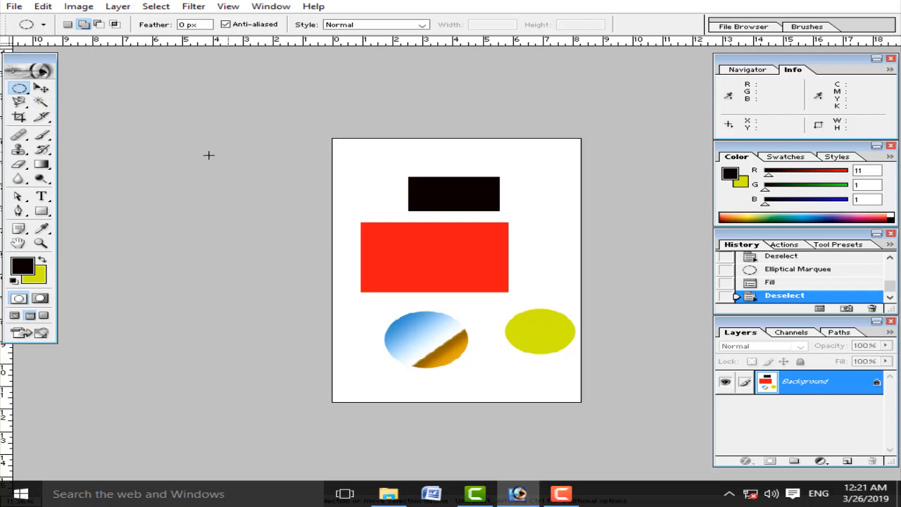
- Activate the Magic Wand tool and return the document to the standard screen mode
{"action": "key", "text": "w"}
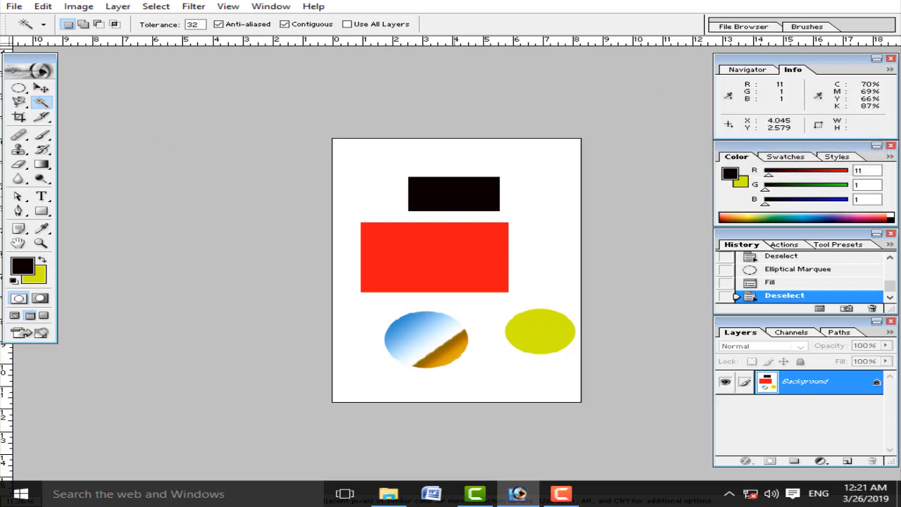
{"action": "key", "text": "f"}
{"action": "key", "text": "f"}
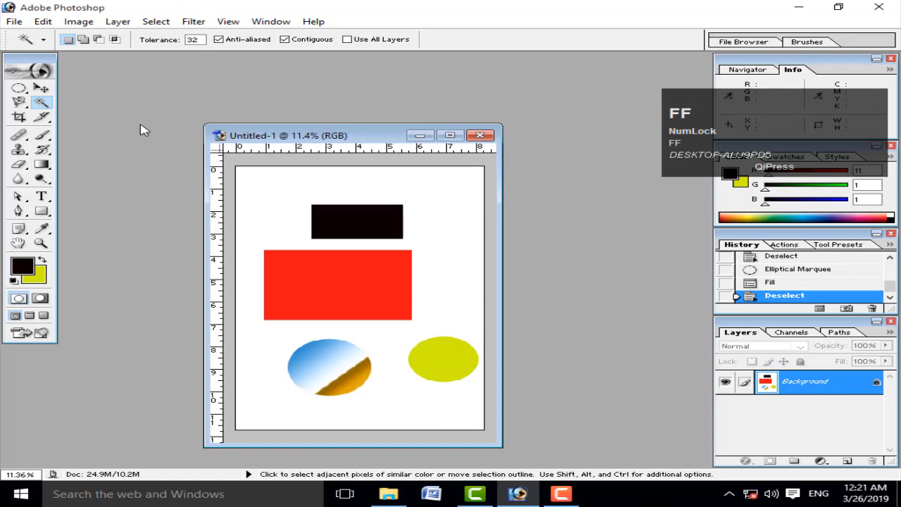
- Create a new document with the A4 preset size and white contents
{"action": "left_click", "coordinate": [14, 21]}
{"action": "left_click", "coordinate": [31, 38]}
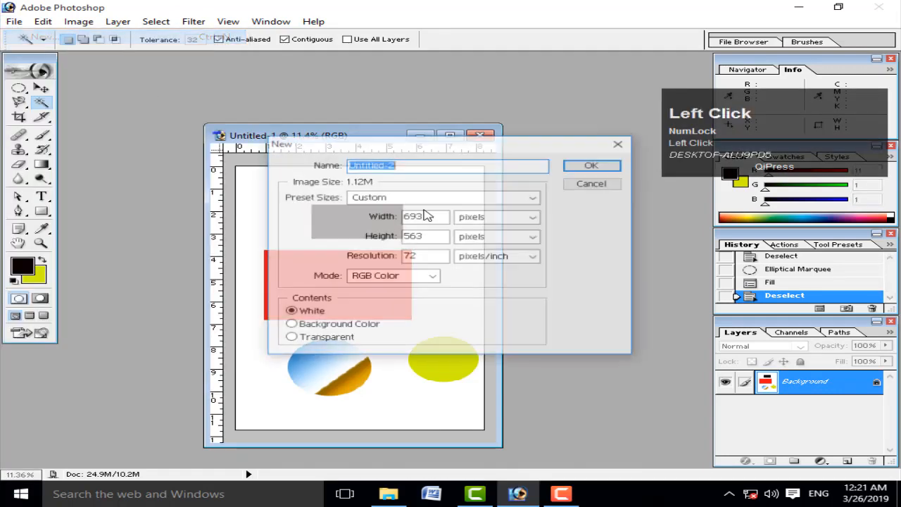
{"action": "left_click", "coordinate": [523, 197]}
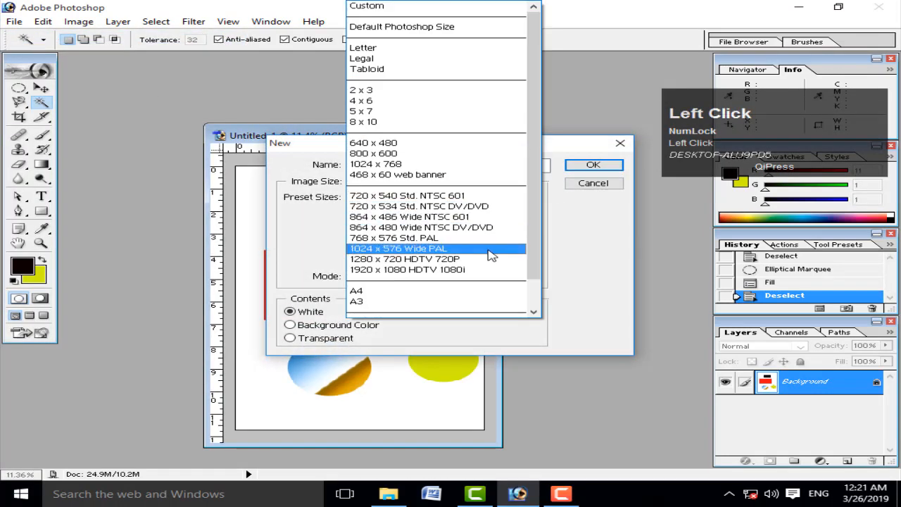
{"action": "left_click", "coordinate": [453, 291]}
{"action": "left_click", "coordinate": [594, 165]}
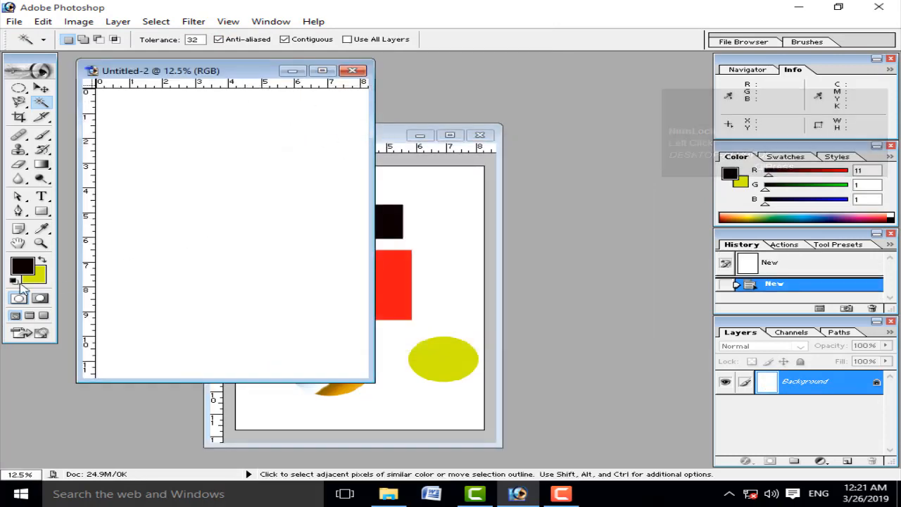
- Set the background color to cyan (R 31, G 222, B 224) and fill the new document with it
{"action": "left_click", "coordinate": [44, 269]}
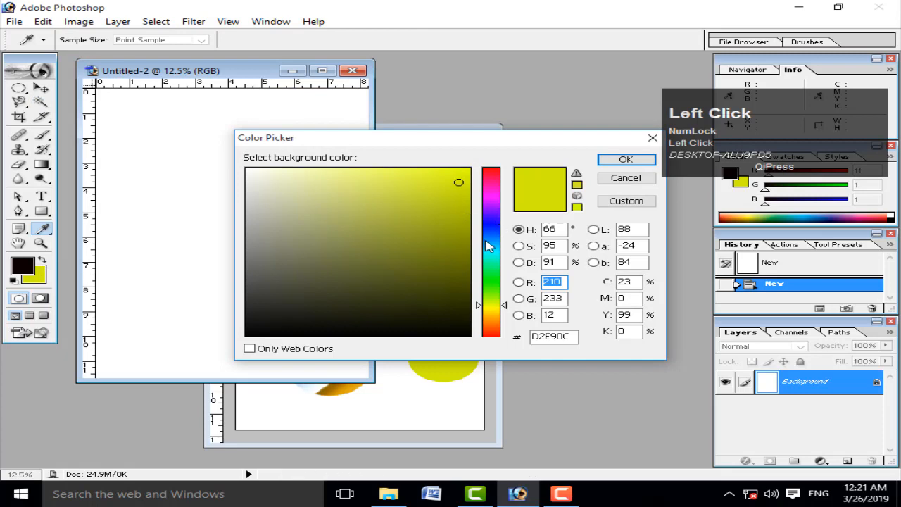
{"action": "left_click", "coordinate": [491, 252]}
{"action": "left_click", "coordinate": [440, 185]}
{"action": "left_click", "coordinate": [626, 159]}
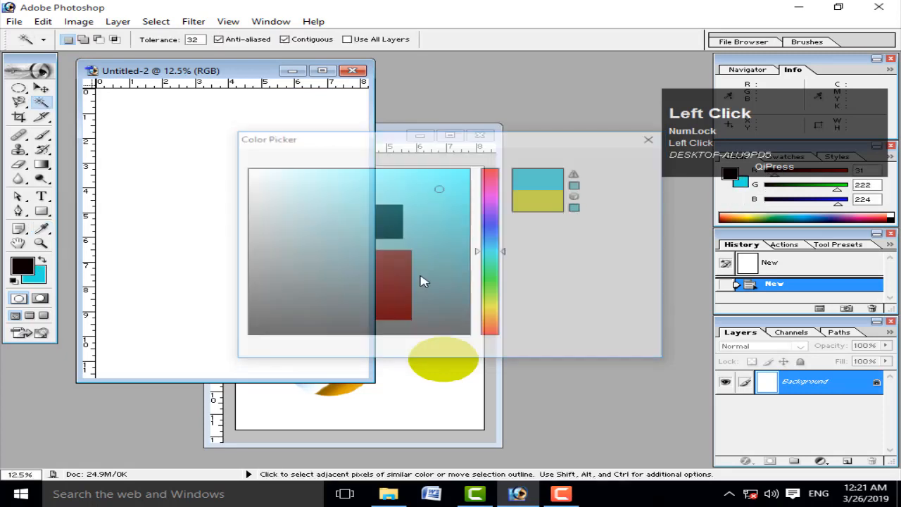
{"action": "key", "text": "ctrl+Delete"}
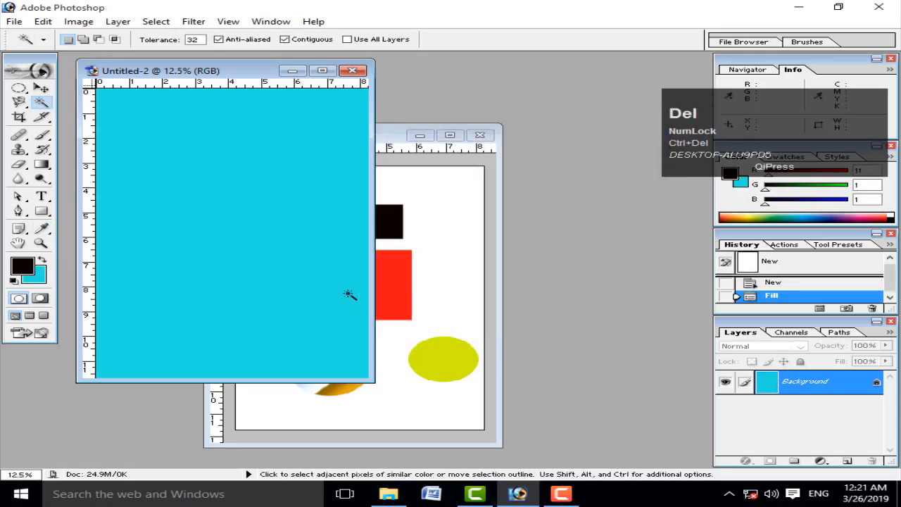
- Arrange the two document windows side by side, with Untitled-1 on the left and Untitled-2 on the right
{"action": "left_click_drag", "start_coordinate": [219, 70], "coordinate": [519, 107]}
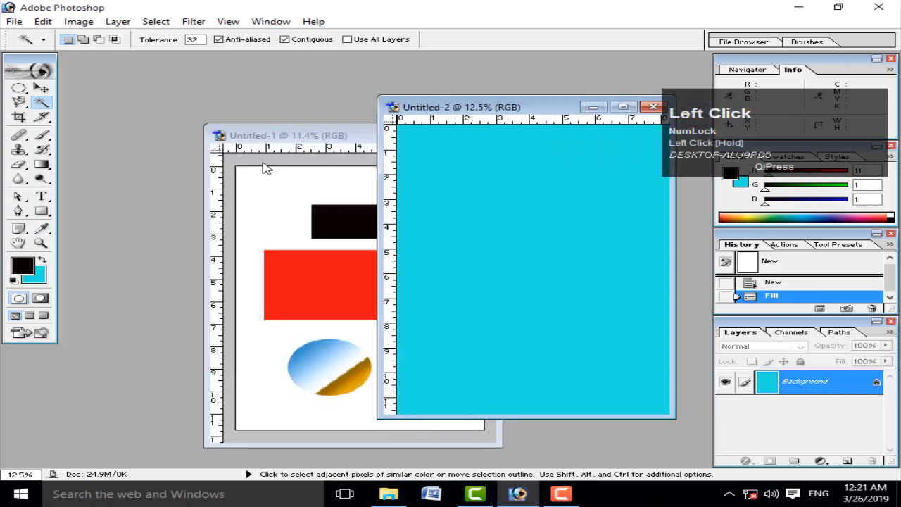
{"action": "left_click", "coordinate": [293, 136]}
{"action": "left_click_drag", "start_coordinate": [292, 136], "coordinate": [200, 106]}
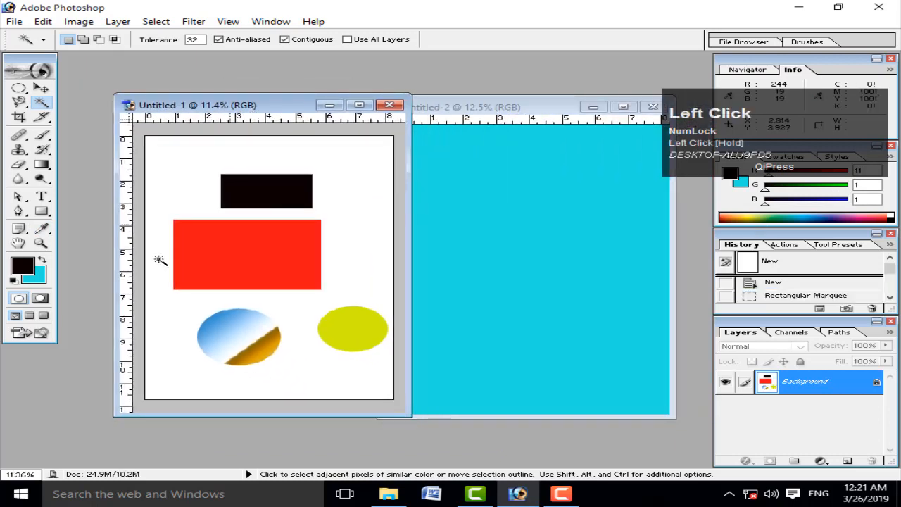
- Sample white from the Untitled-1 canvas with the Eyedropper and swap it into the background color
{"action": "left_click", "coordinate": [42, 230]}
{"action": "left_click", "coordinate": [154, 191]}
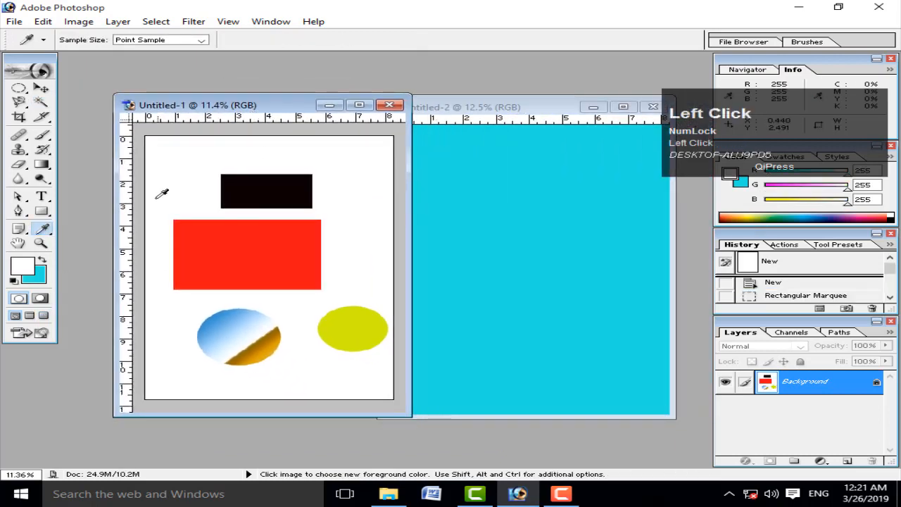
{"action": "left_click", "coordinate": [42, 262]}
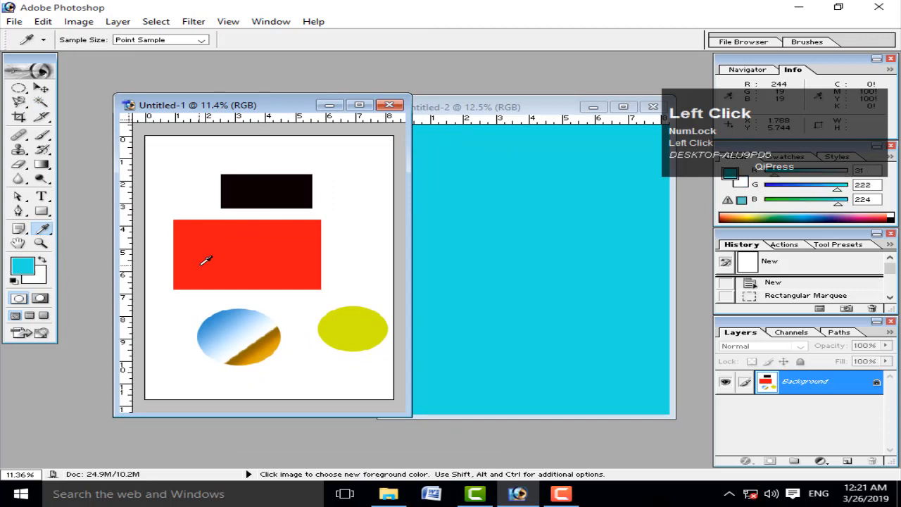
- Select the black rectangle in Untitled-1 with the Magic Wand and cut it from the image
{"action": "left_click", "coordinate": [41, 102]}
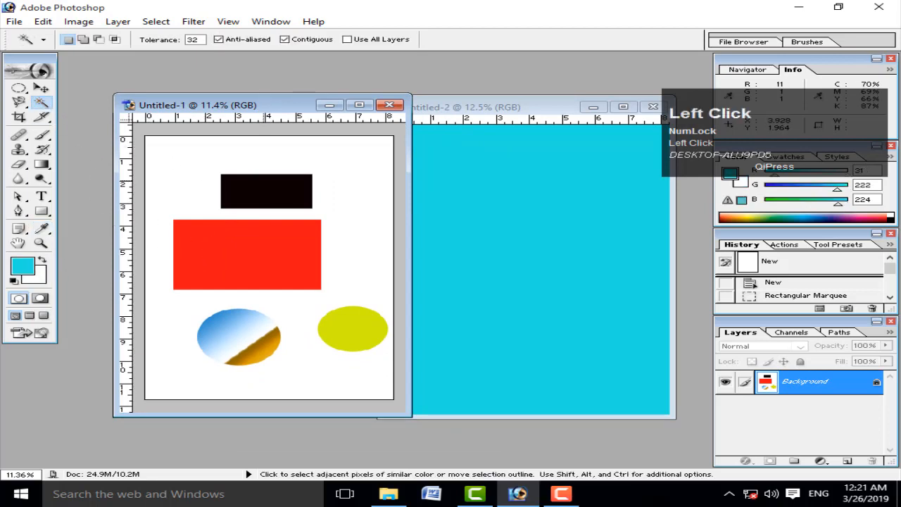
{"action": "left_click", "coordinate": [261, 195]}
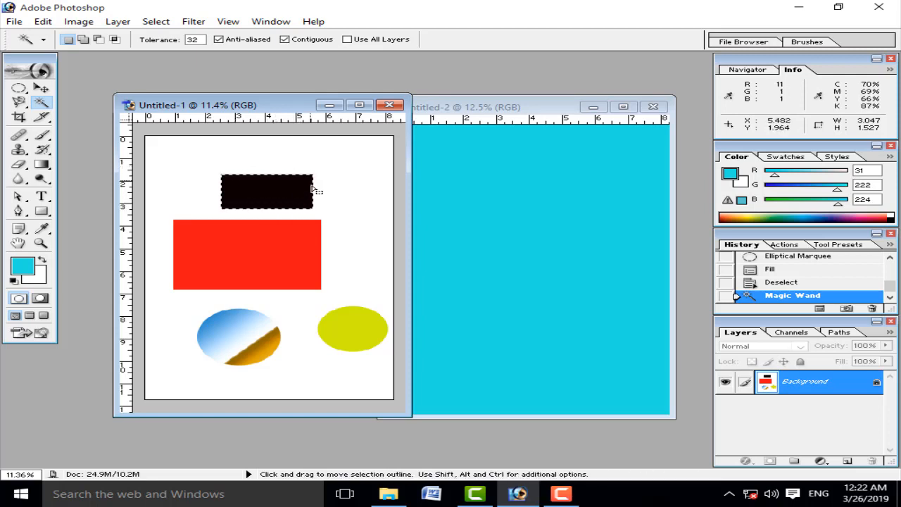
{"action": "left_click", "coordinate": [41, 88]}
{"action": "key", "text": "ctrl+x"}
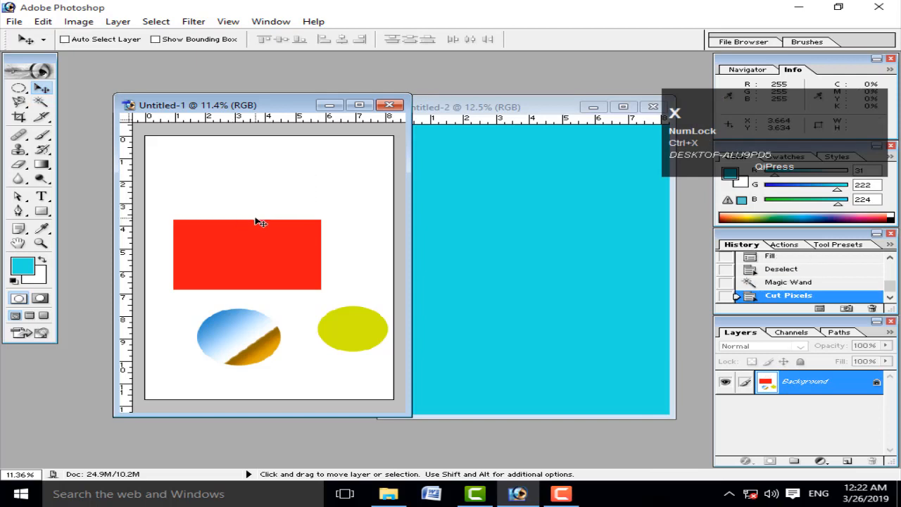
- Paste the cut black rectangle into Untitled-2, move it near the top of the cyan page, and switch back to Untitled-1
{"action": "left_click", "coordinate": [569, 257]}
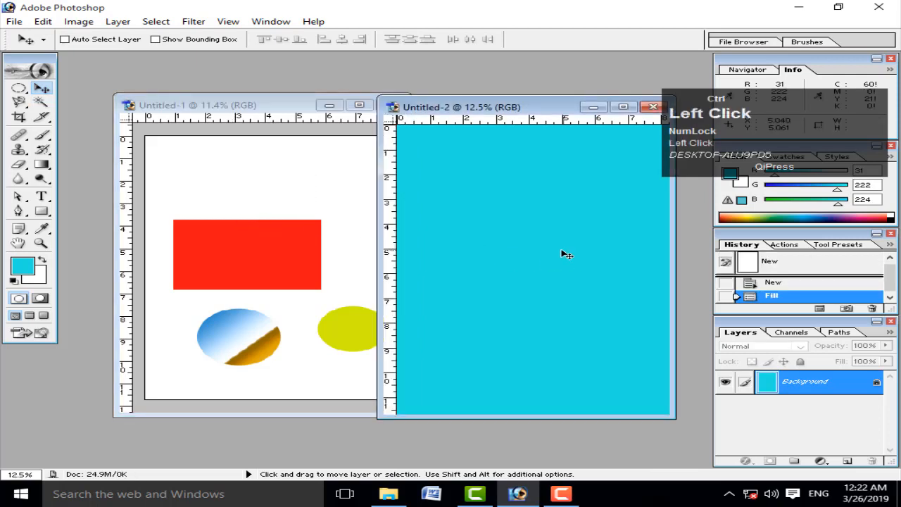
{"action": "key", "text": "ctrl+v"}
{"action": "left_click_drag", "start_coordinate": [543, 275], "coordinate": [502, 220]}
{"action": "left_click", "coordinate": [292, 197]}
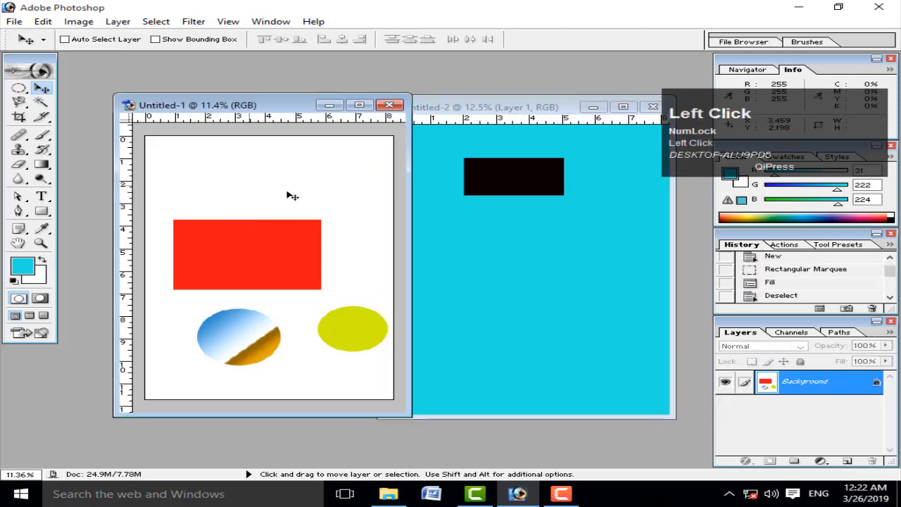
- Move the black rectangle in Untitled-2 slightly higher and further right on the cyan page, and return to Untitled-1
{"action": "left_click", "coordinate": [537, 171]}
{"action": "left_click_drag", "start_coordinate": [537, 171], "coordinate": [554, 160]}
{"action": "left_click", "coordinate": [250, 260]}
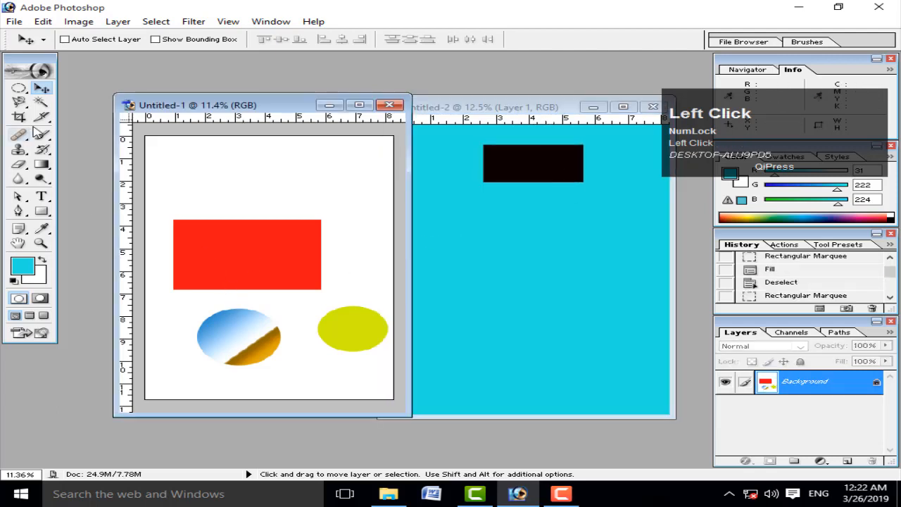
- Select the red rectangle in Untitled-1 with the Magic Wand and move it by cut and paste into Untitled-2
{"action": "left_click", "coordinate": [40, 103]}
{"action": "left_click", "coordinate": [233, 254]}
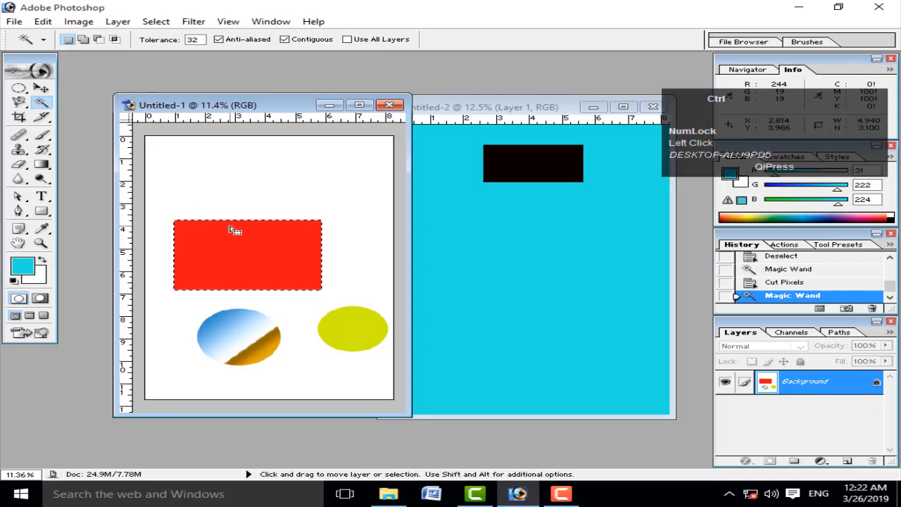
{"action": "key", "text": "ctrl+x"}
{"action": "left_click", "coordinate": [529, 251]}
{"action": "key", "text": "ctrl+v"}
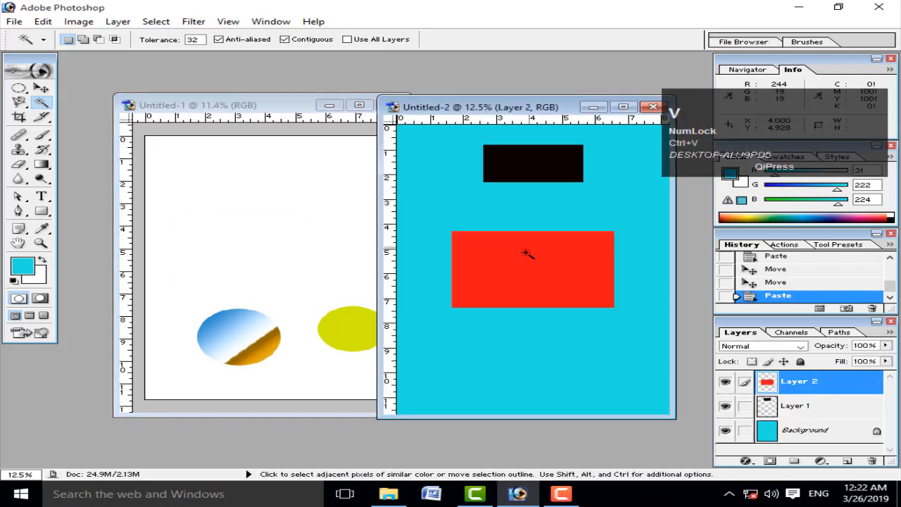
- Select the yellow-green ellipse in Untitled-1 with the Magic Wand and move it by cut and paste into Untitled-2
{"action": "left_click", "coordinate": [351, 335]}
{"action": "left_click", "coordinate": [351, 336]}
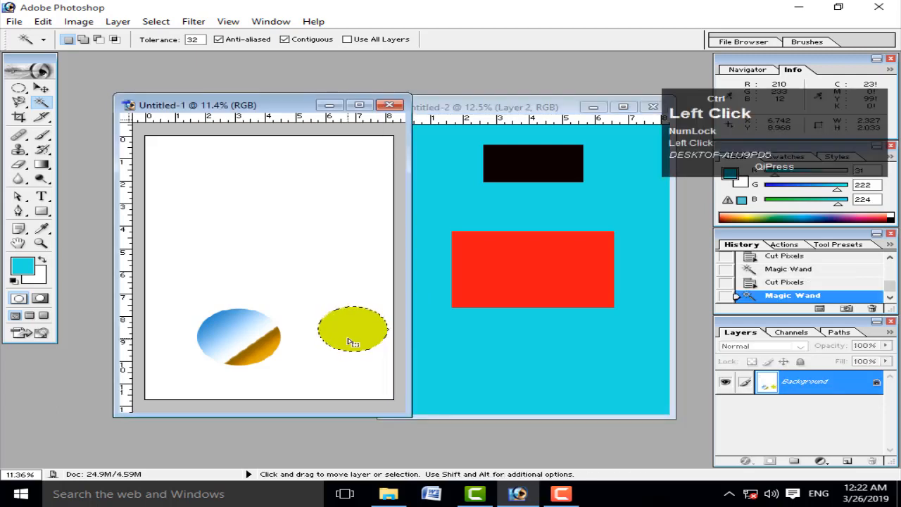
{"action": "key", "text": "ctrl+x"}
{"action": "left_click", "coordinate": [527, 361]}
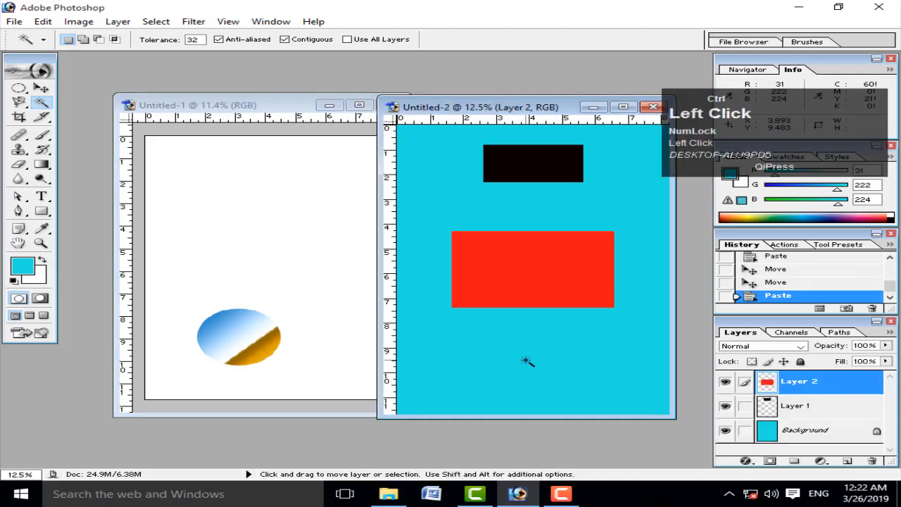
{"action": "key", "text": "ctrl+v"}
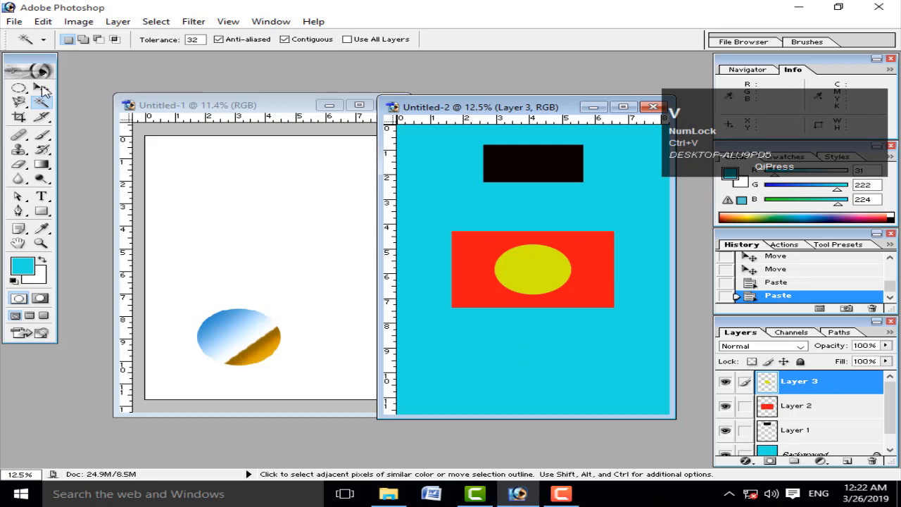
- Nudge the pasted yellow-green ellipse slightly up and left within the red rectangle, and return to Untitled-1
{"action": "left_click", "coordinate": [41, 87]}
{"action": "mouse_move", "coordinate": [539, 282]}
{"action": "left_mouse_down"}
{"action": "mouse_move", "coordinate": [539, 185]}
{"action": "mouse_move", "coordinate": [551, 225]}
{"action": "mouse_move", "coordinate": [549, 272]}
{"action": "mouse_move", "coordinate": [542, 281]}
{"action": "mouse_move", "coordinate": [534, 274]}
{"action": "left_mouse_up"}
{"action": "left_click", "coordinate": [244, 313]}
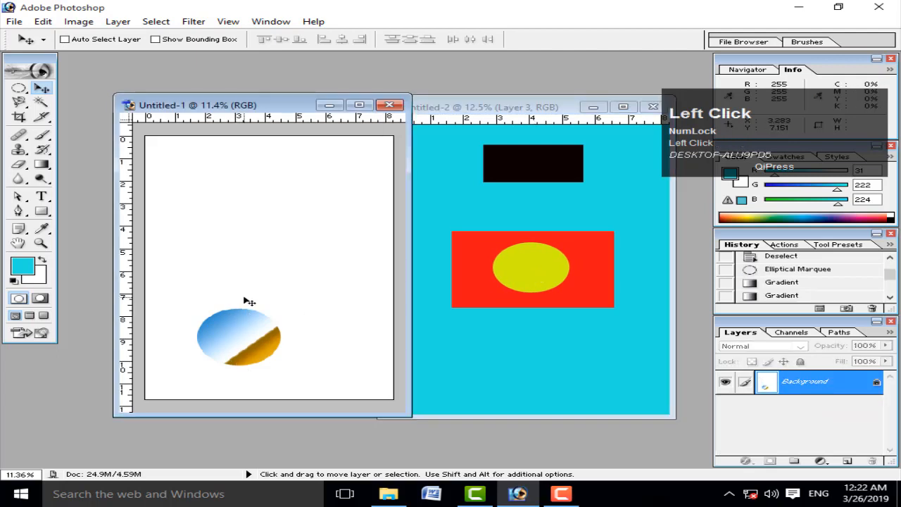
- Try to select the gradient ellipse's blue and white areas with the Magic Wand, and clear the selection
{"action": "key", "text": "f"}
{"action": "left_click_drag", "start_coordinate": [362, 291], "coordinate": [513, 396]}
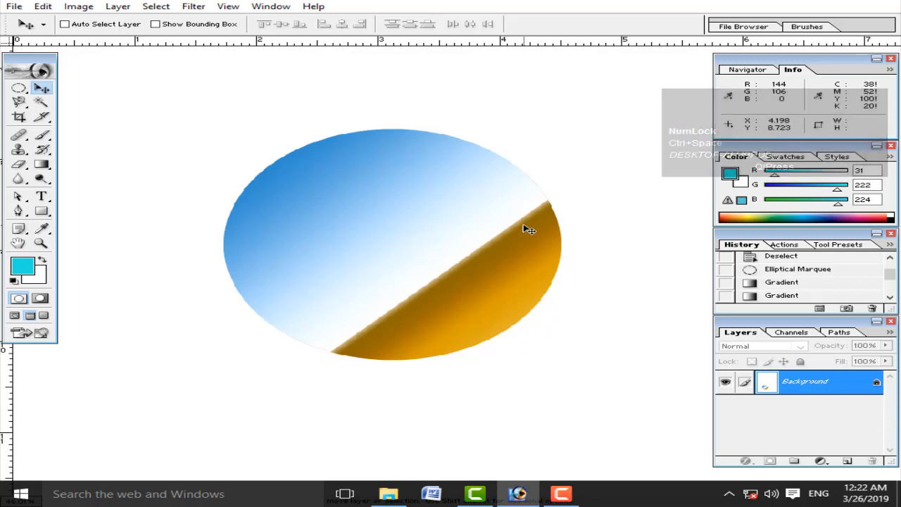
{"action": "left_click", "coordinate": [41, 101]}
{"action": "left_click", "coordinate": [324, 203]}
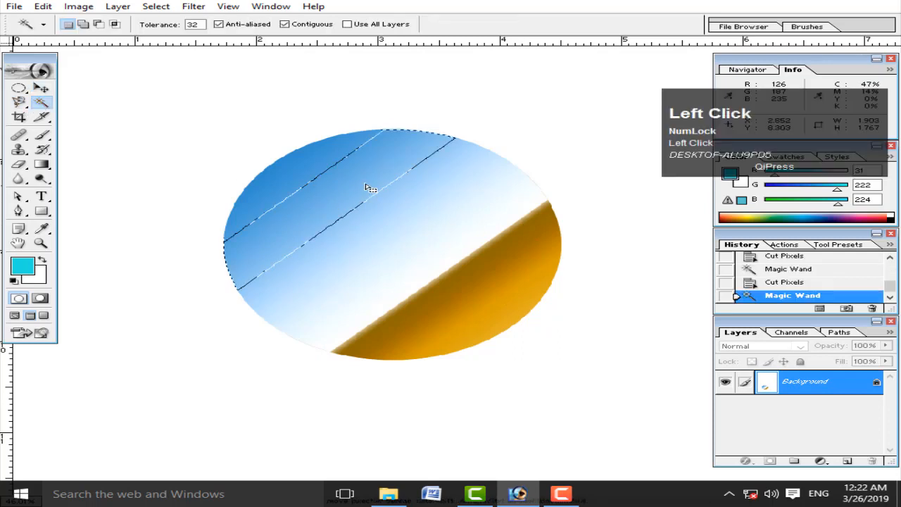
{"action": "left_click", "coordinate": [426, 256]}
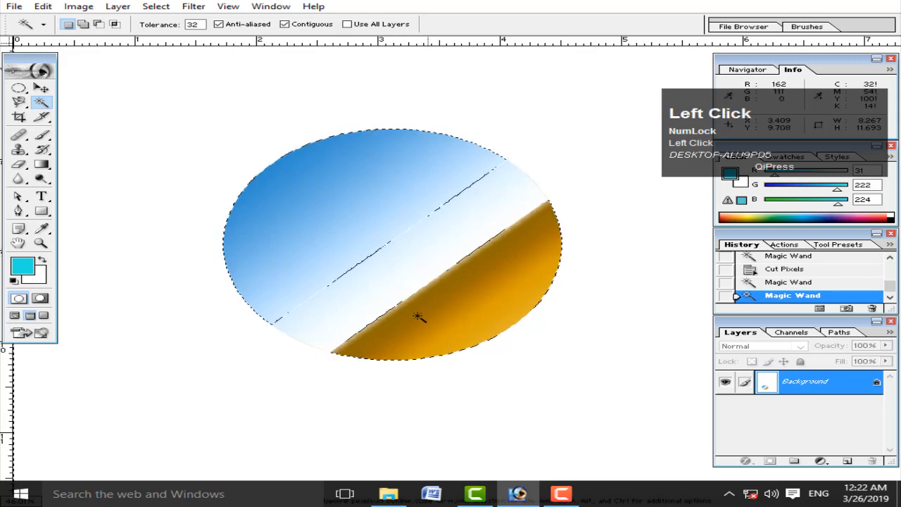
{"action": "key", "text": "f"}
{"action": "key", "text": "f"}
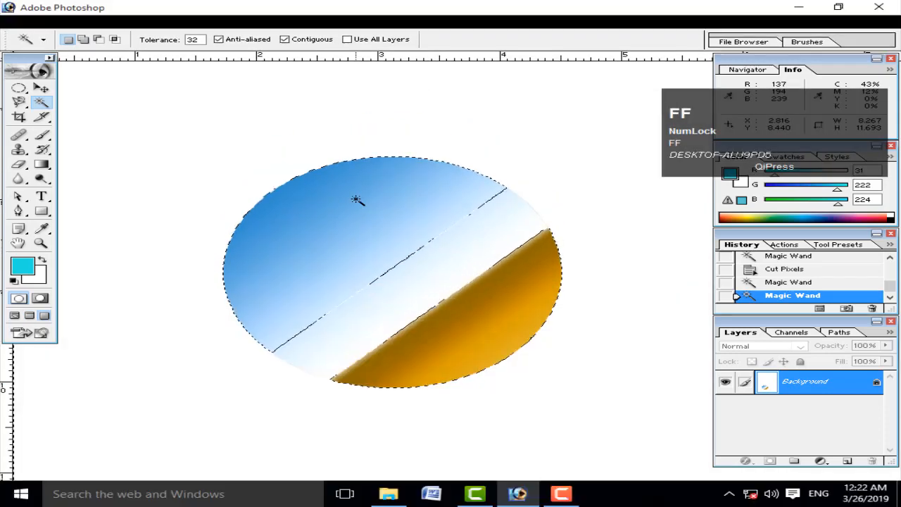
{"action": "key", "text": "ctrl+minus"}
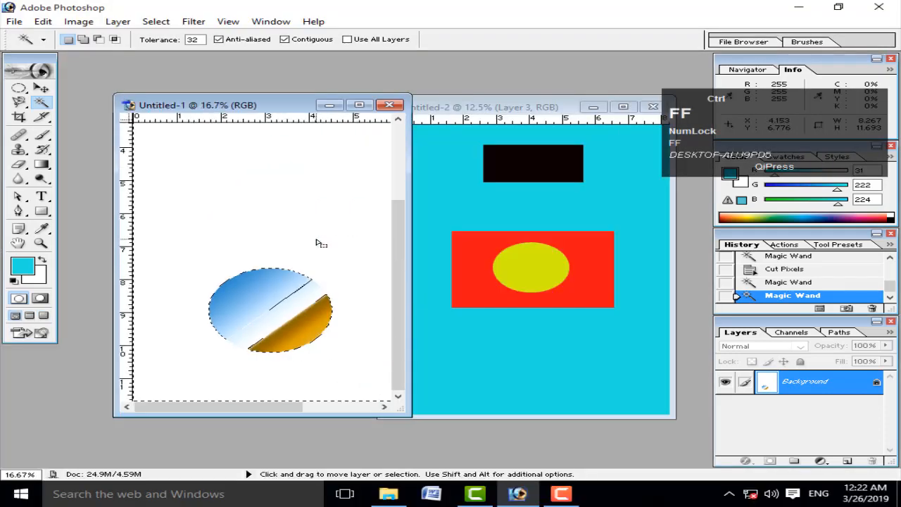
{"action": "key", "text": "ctrl+d"}
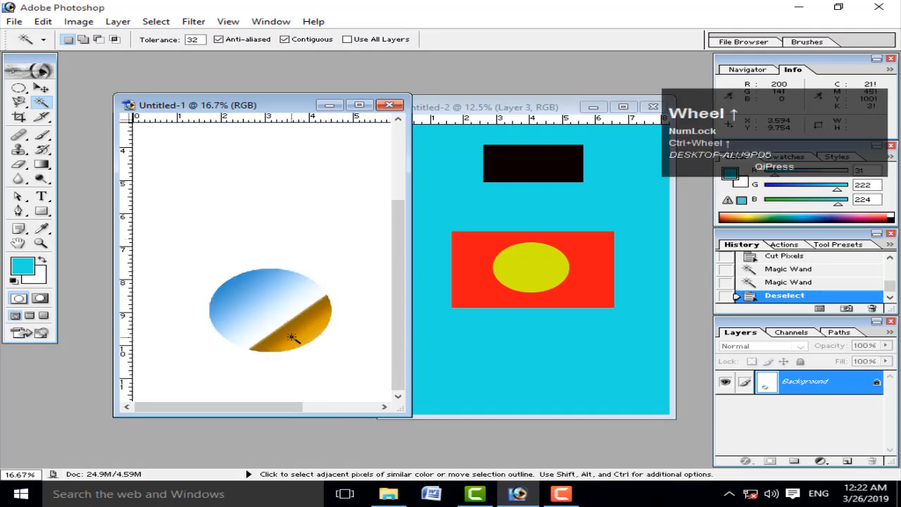
- Cut a Magic Wand selection of the gradient ellipse's gold area and paste it into Untitled-2 below the red rectangle
{"action": "left_click", "coordinate": [292, 339]}
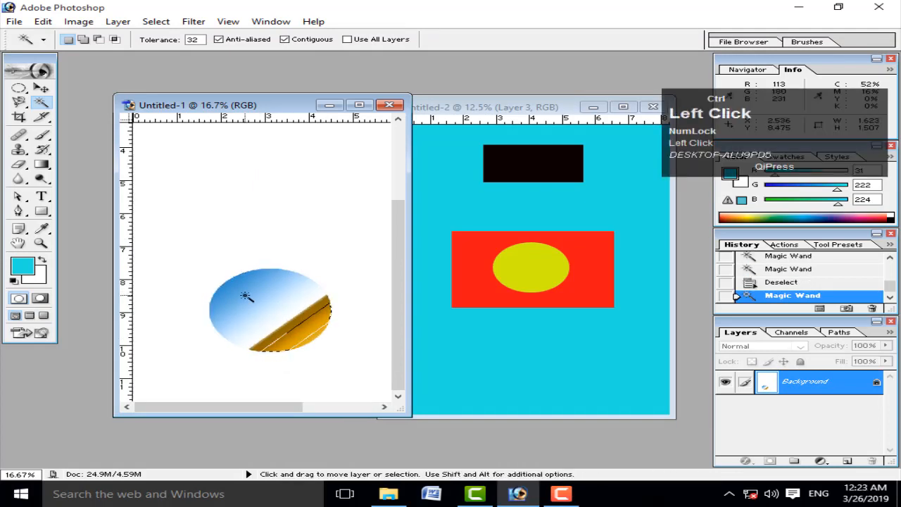
{"action": "key", "text": "ctrl+x"}
{"action": "left_click", "coordinate": [571, 372]}
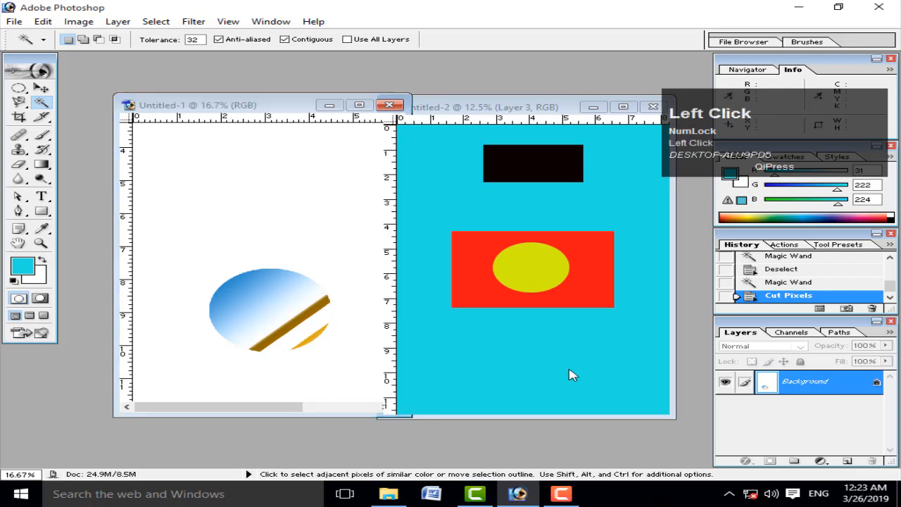
{"action": "key", "text": "ctrl+v"}
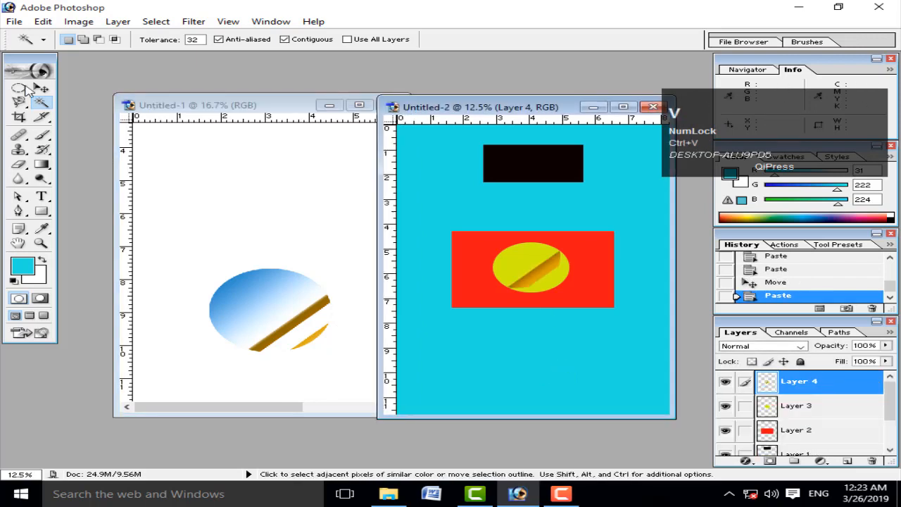
{"action": "left_click", "coordinate": [41, 87]}
{"action": "left_click_drag", "start_coordinate": [542, 267], "coordinate": [542, 364]}
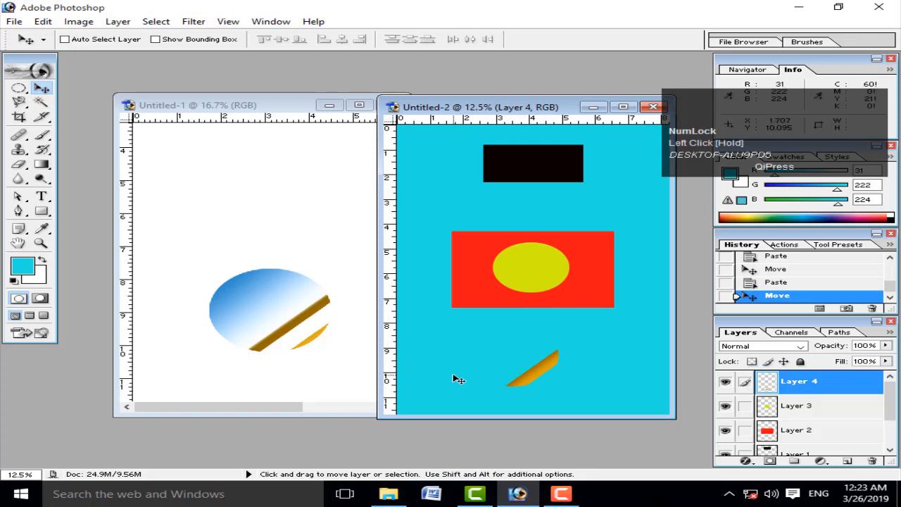
- Undo the gold band's move and paste in Untitled-2 and its cut in Untitled-1
{"action": "key", "text": "ctrl+z"}
{"action": "key", "text": "ctrl+alt+z"}
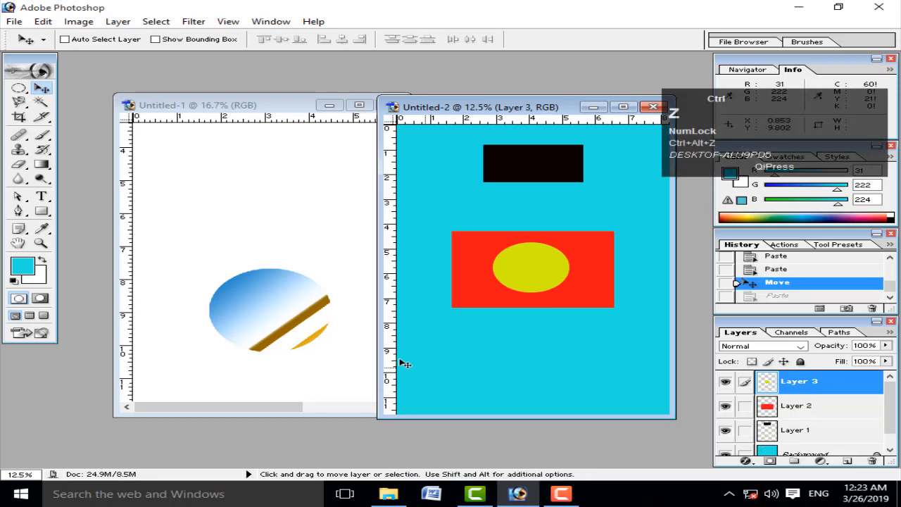
{"action": "left_click", "coordinate": [308, 321], "text": "ctrl"}
{"action": "key", "text": "ctrl+alt+z"}
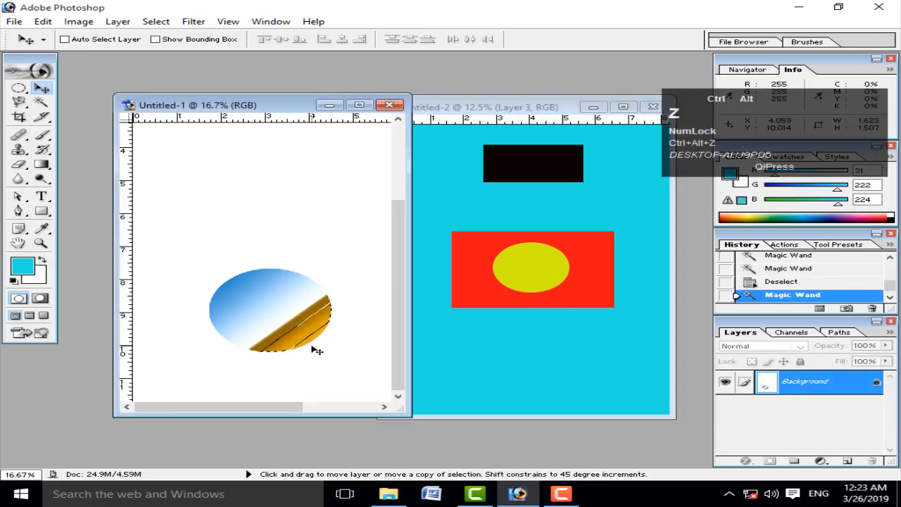
- Select the gradient ellipse's blue shades with the Magic Wand, using the Add to selection mode to extend the selection
{"action": "left_click", "coordinate": [41, 103]}
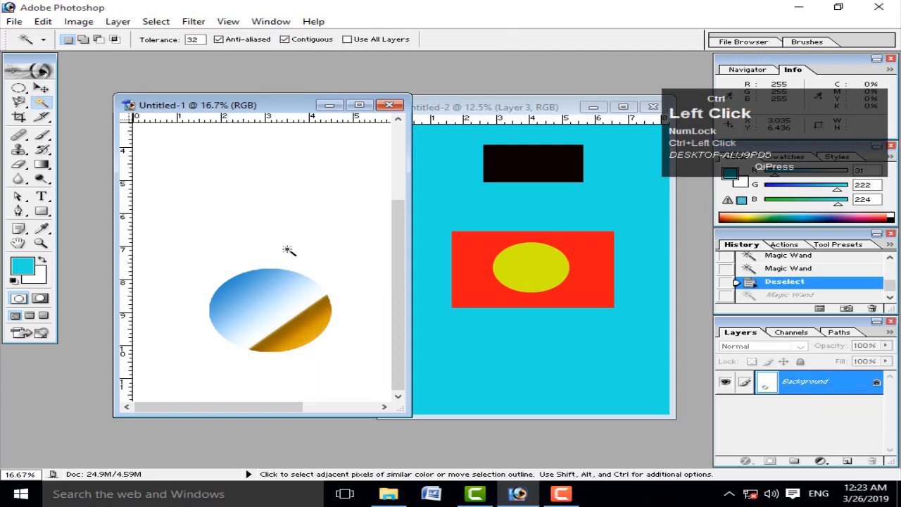
{"action": "left_click", "coordinate": [273, 283]}
{"action": "left_click", "coordinate": [239, 295]}
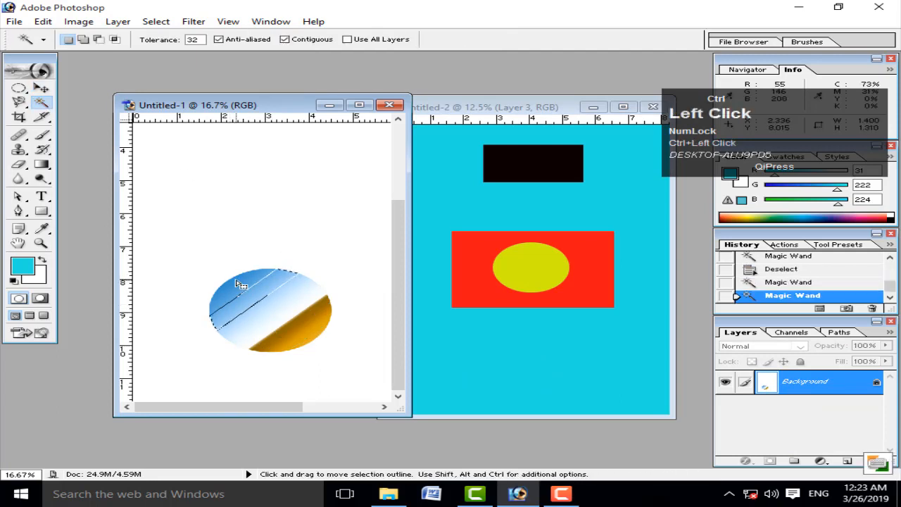
{"action": "left_click", "coordinate": [83, 40]}
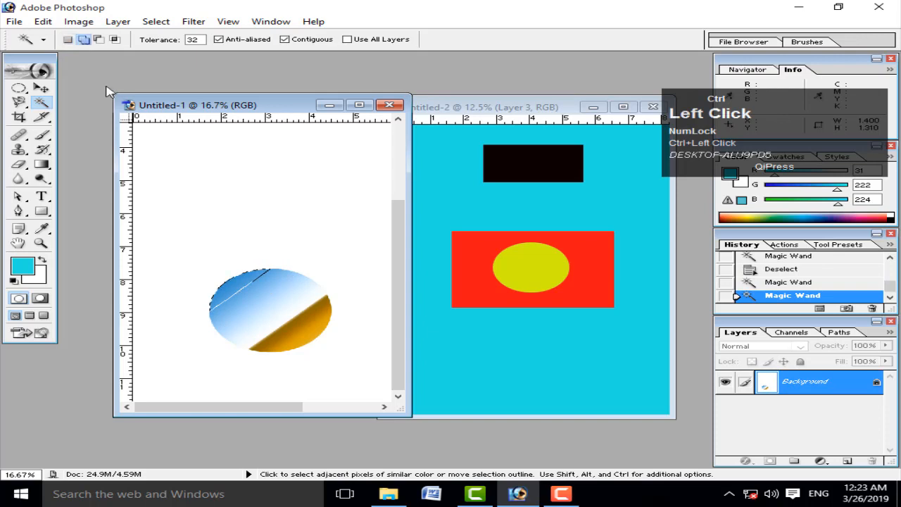
{"action": "left_click", "coordinate": [261, 290]}
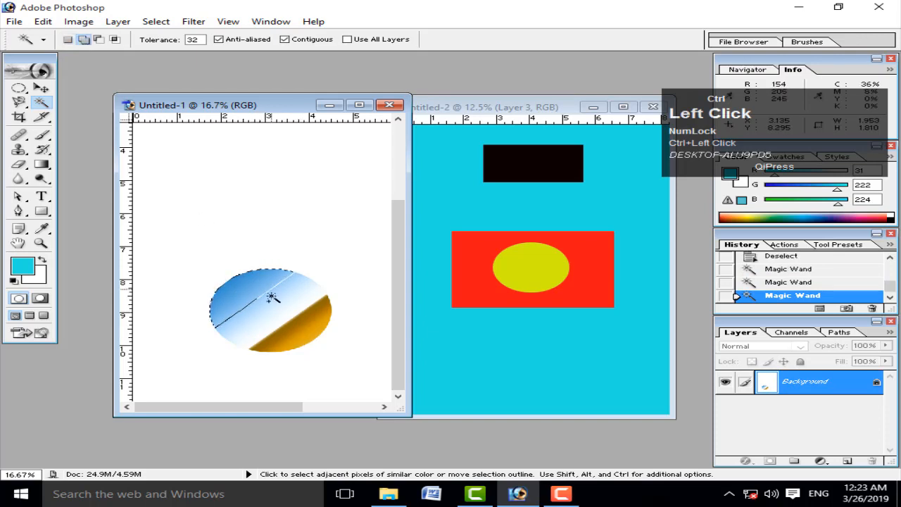
{"action": "left_click", "coordinate": [270, 297]}
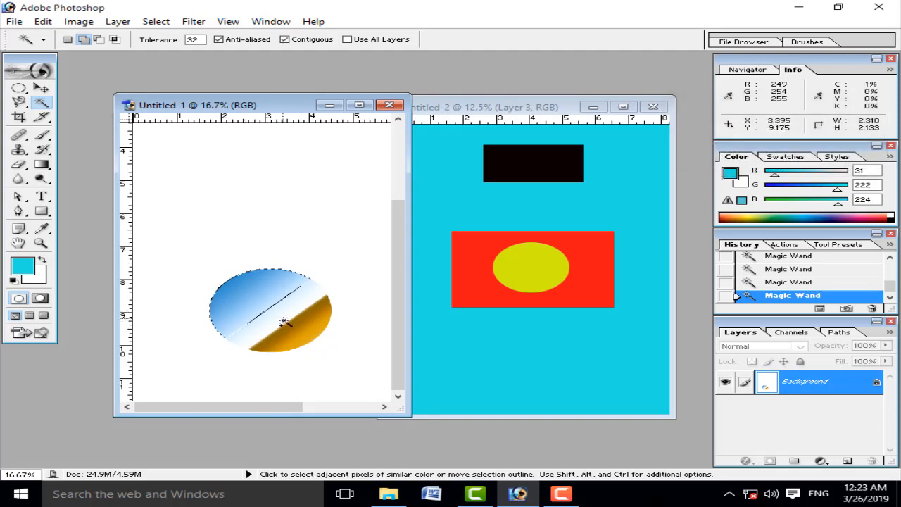
- Try to add the ellipse's white band to the selection with the Magic Wand, and undo each attempt
{"action": "left_click", "coordinate": [286, 314], "text": "ctrl"}
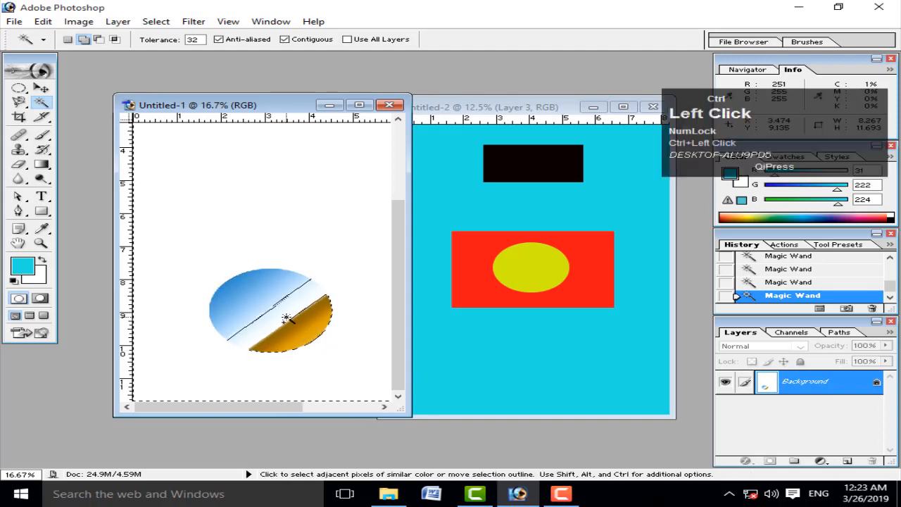
{"action": "key", "text": "ctrl+z"}
{"action": "left_click", "coordinate": [289, 307]}
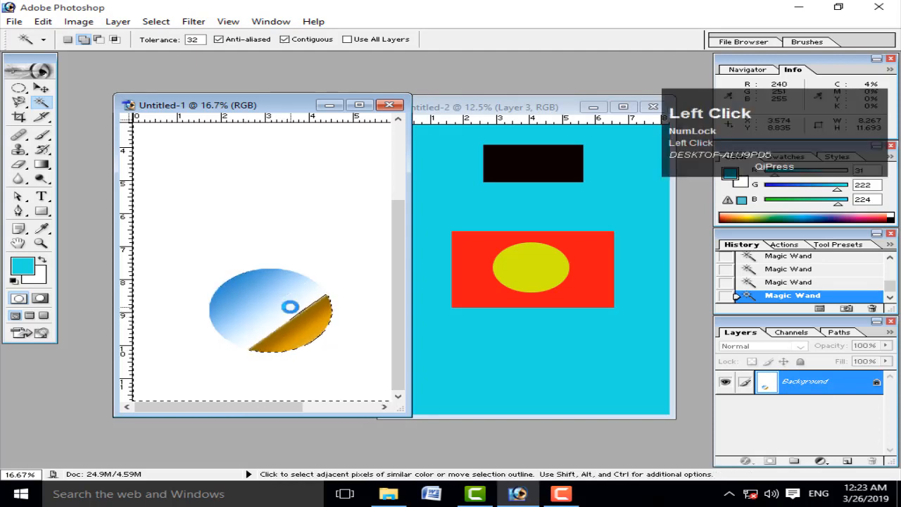
{"action": "key", "text": "ctrl+z"}
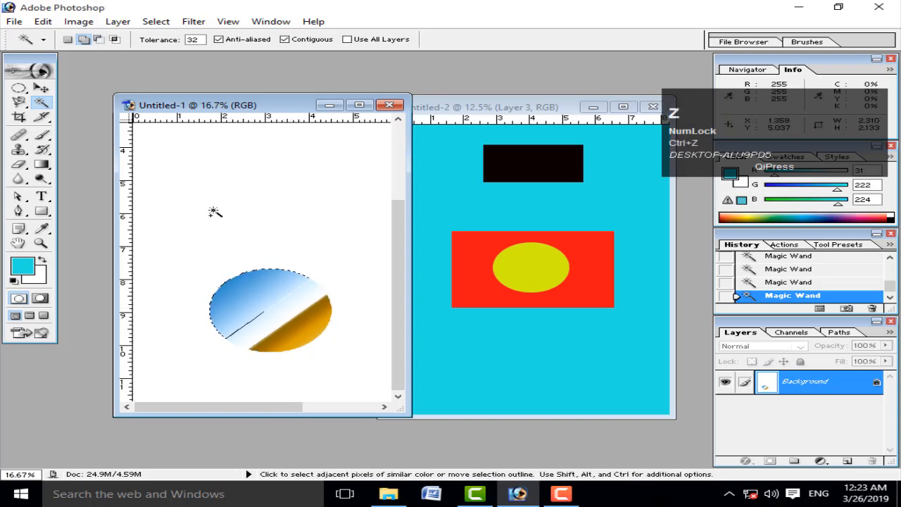
- Add the ellipse's gold area to the blue selection and cut the selected parts from Untitled-1
{"action": "key", "text": "shift"}
{"action": "left_click", "coordinate": [300, 326], "text": "shift"}
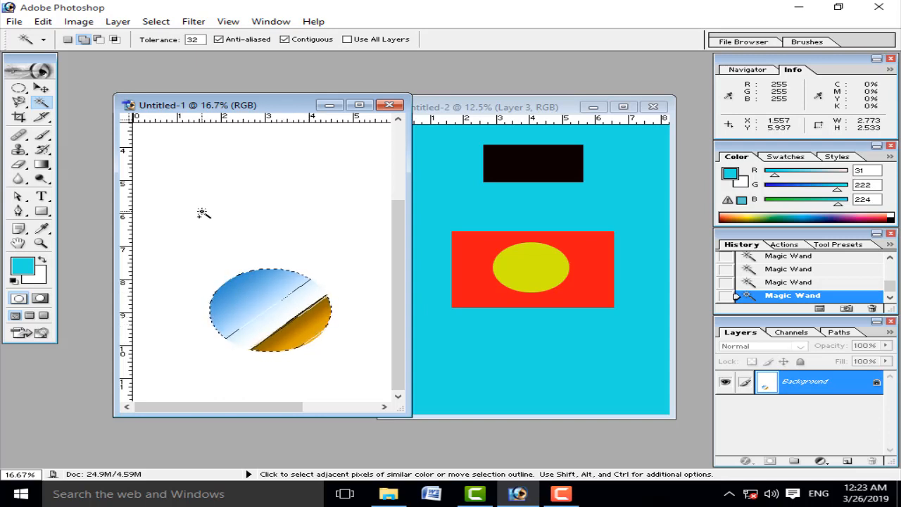
{"action": "key", "text": "ctrl+x"}
- Paste the cut ellipse parts into Untitled-2 and move them below the red rectangle
{"action": "left_click", "coordinate": [490, 354]}
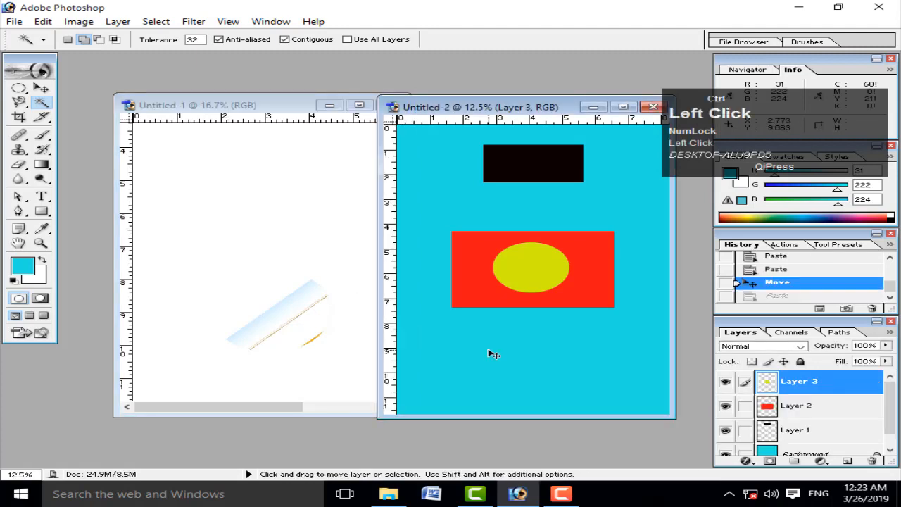
{"action": "key", "text": "ctrl+v"}
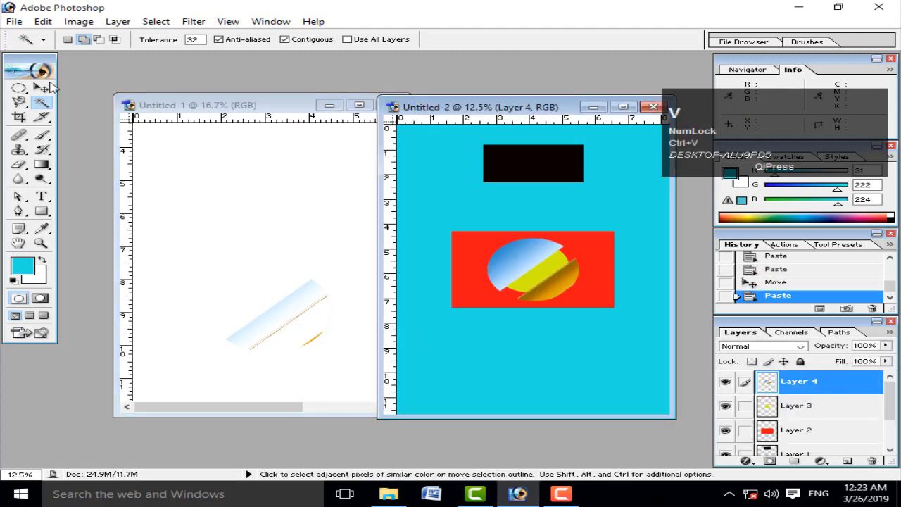
{"action": "left_click", "coordinate": [42, 87]}
{"action": "left_click_drag", "start_coordinate": [521, 244], "coordinate": [573, 319]}
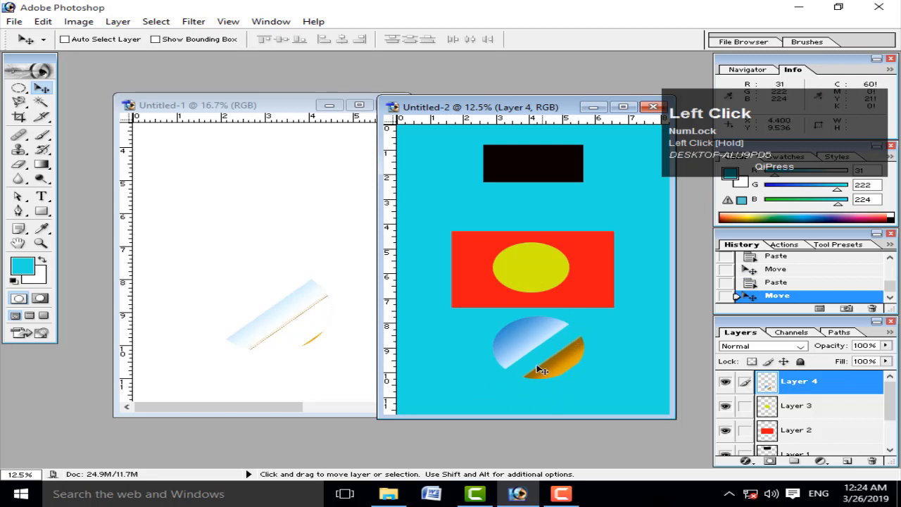
- Select the white area around the leftover ellipse fragments in Untitled-1 with the Magic Wand, and reset the colors to default black and white
{"action": "left_click", "coordinate": [297, 302]}
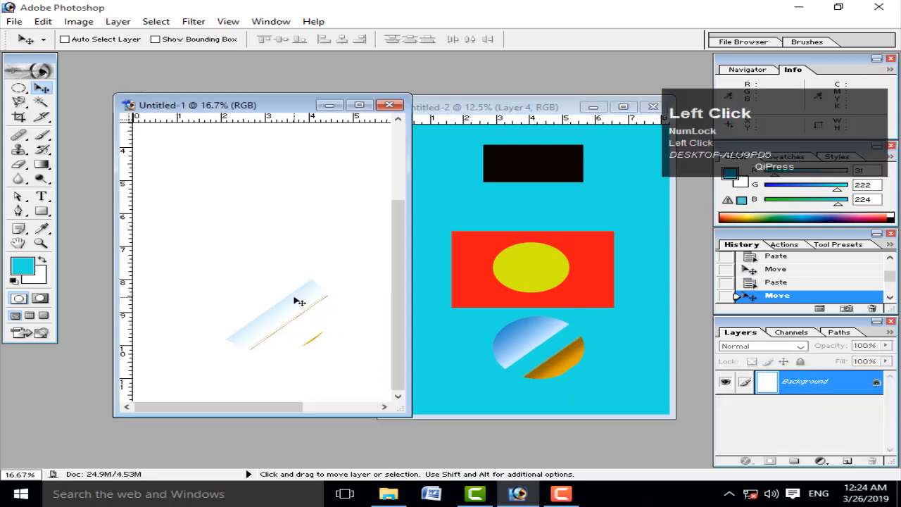
{"action": "left_click", "coordinate": [39, 102]}
{"action": "left_click", "coordinate": [292, 311]}
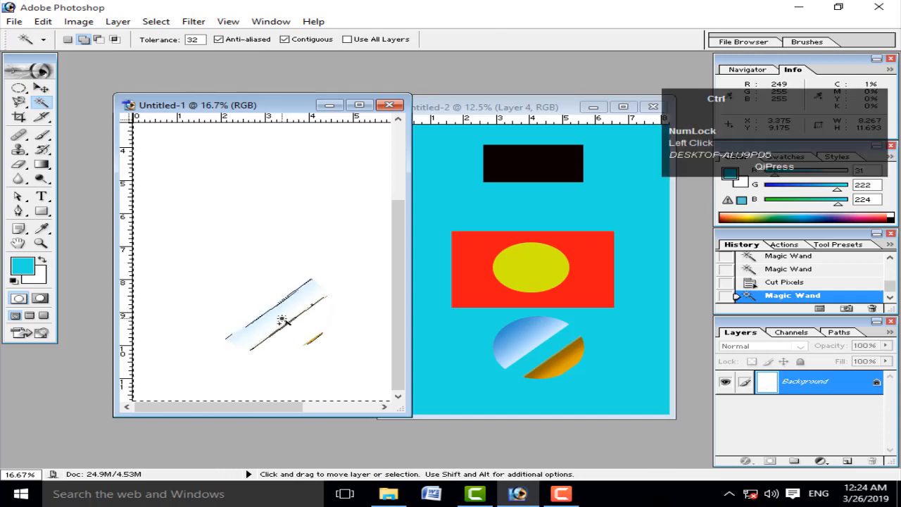
{"action": "key", "text": "ctrl+plus"}
{"action": "key", "text": "d"}
{"action": "key", "text": "f"}
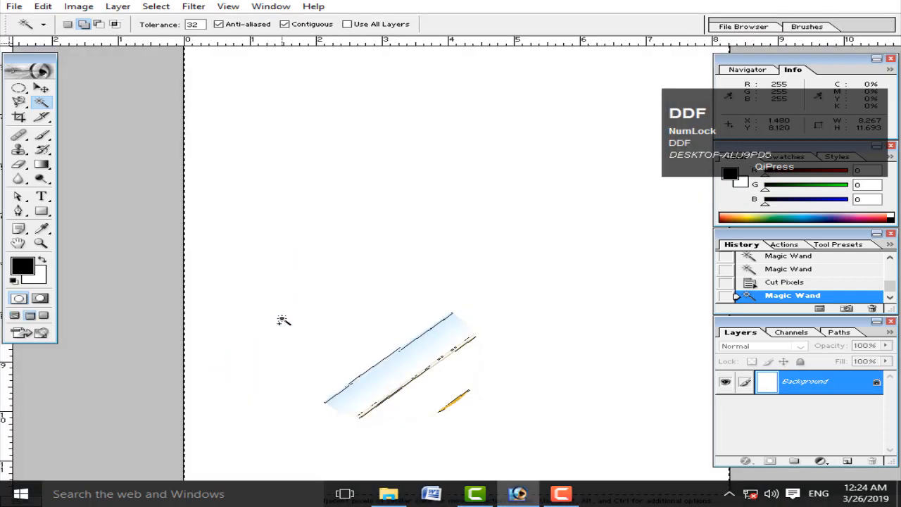
{"action": "key", "text": "ctrl+minus"}
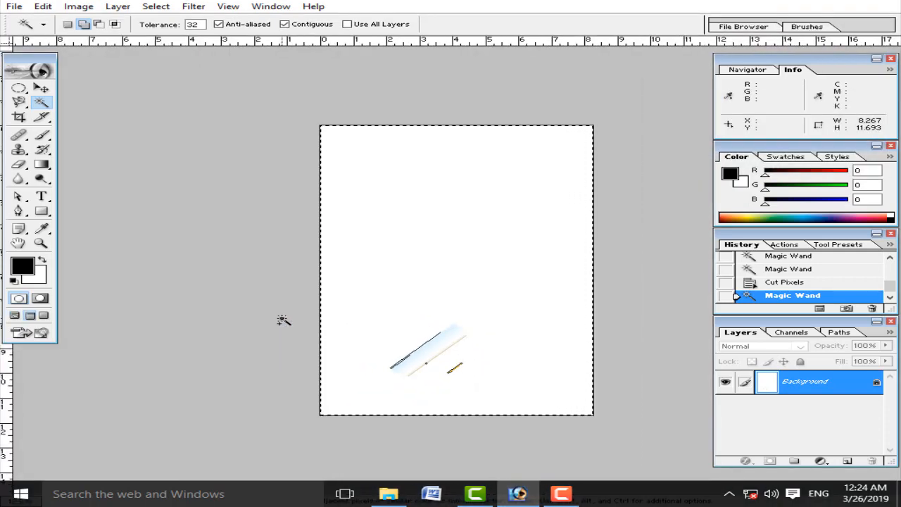
- Try to move the selected white area from Untitled-1 into Untitled-2 with the Move tool
{"action": "key", "text": "f"}
{"action": "key", "text": "f"}
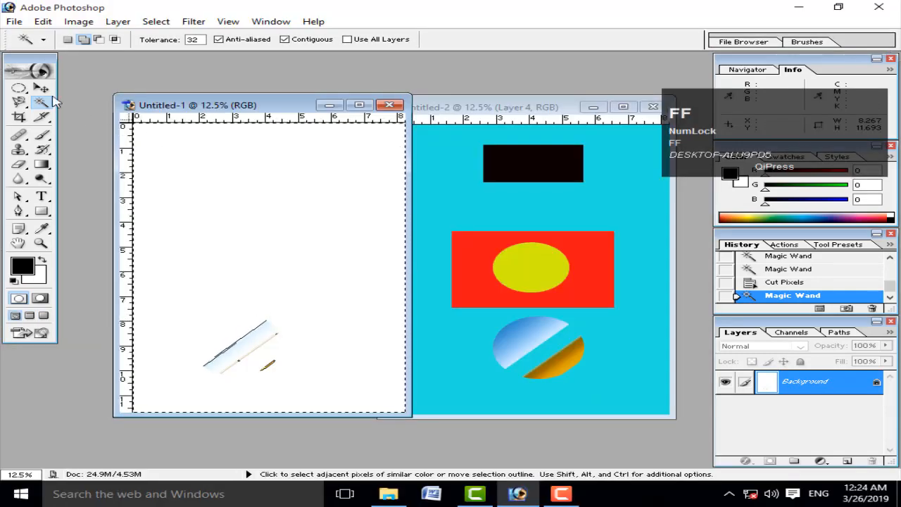
{"action": "left_click", "coordinate": [42, 88]}
{"action": "left_click_drag", "start_coordinate": [343, 304], "coordinate": [458, 335]}
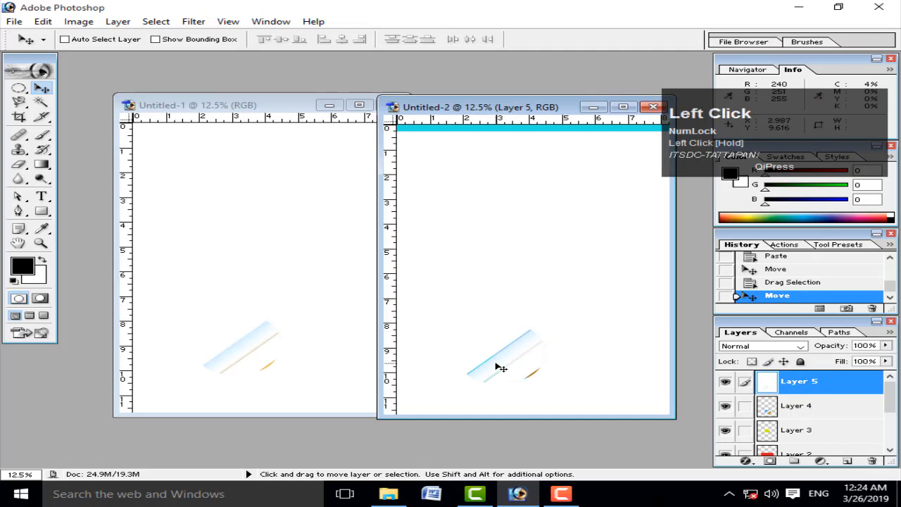
- Delete Layer 5, which holds the moved white area, from Untitled-2
{"action": "key", "text": "f"}
{"action": "key", "text": "f"}
{"action": "key", "text": "f"}
{"action": "key", "text": "f"}
{"action": "key", "text": "f"}
{"action": "key", "text": "f"}
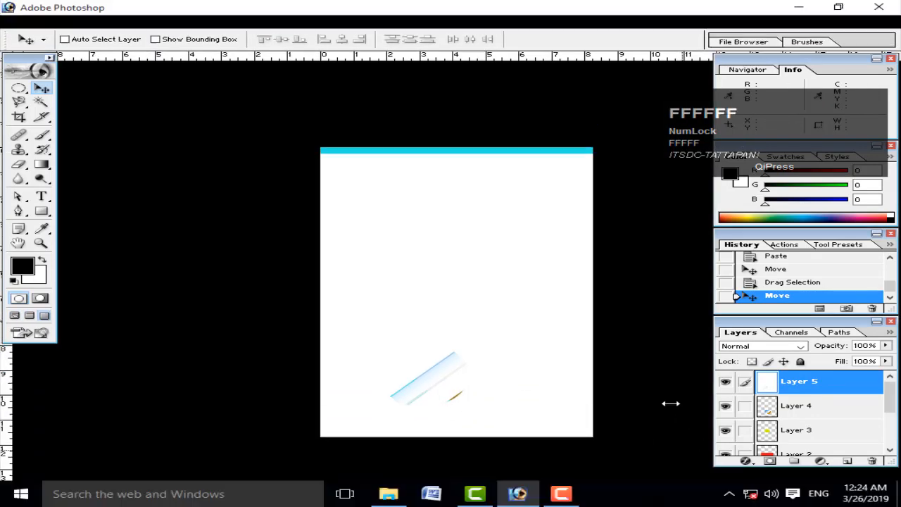
{"action": "key", "text": "f"}
{"action": "left_click", "coordinate": [874, 461]}
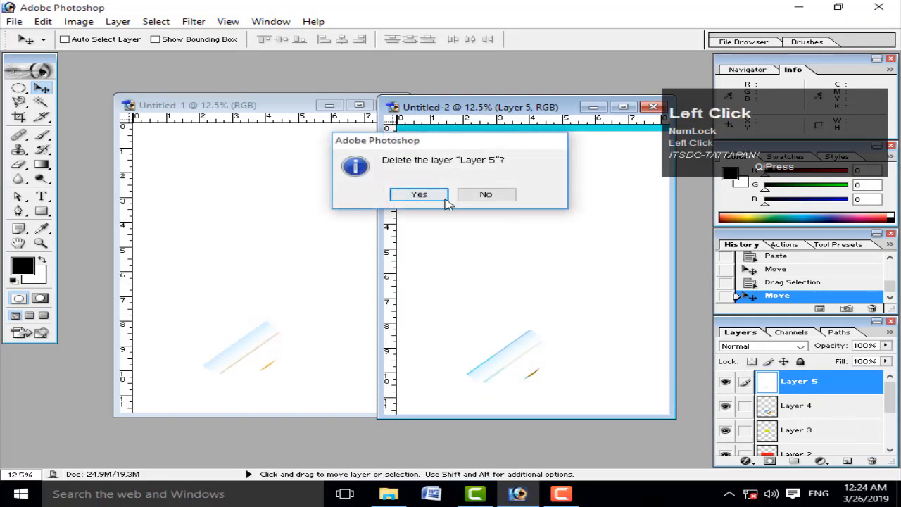
{"action": "left_click", "coordinate": [418, 190]}
- Invert the selection in Untitled-1 and try to move the leftover ellipse fragments
{"action": "left_click", "coordinate": [320, 252]}
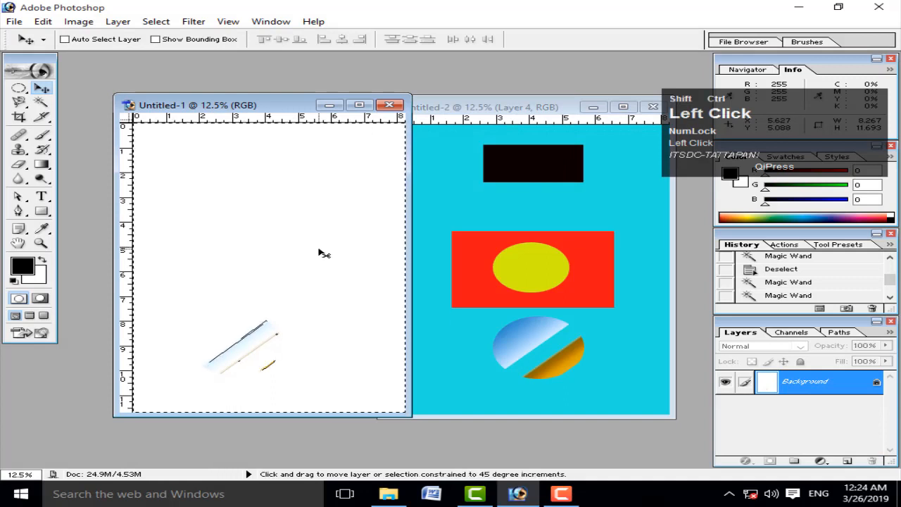
{"action": "key", "text": "ctrl+shift+i"}
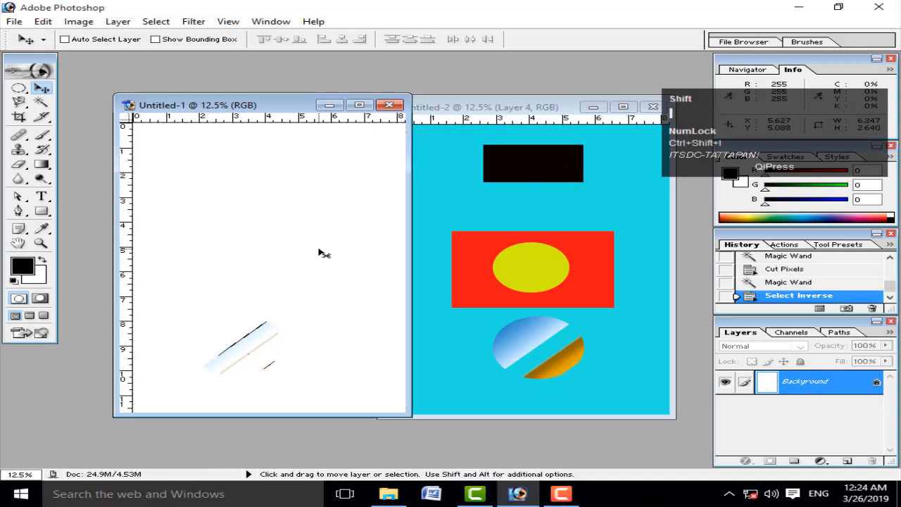
{"action": "left_click", "coordinate": [249, 349], "text": "shift"}
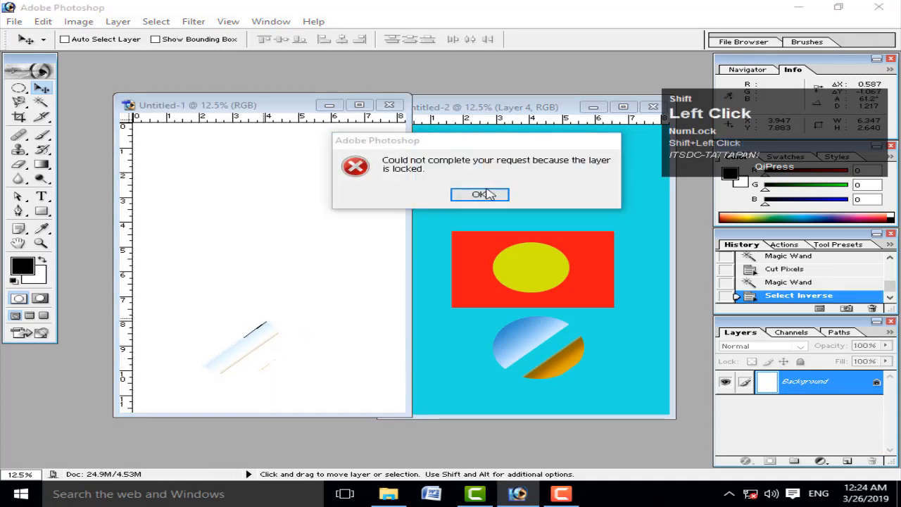
{"action": "left_click", "coordinate": [480, 194]}
- Try to bring the leftover fragments into Untitled-2 with the Move tool, and delete the resulting Layer 5
{"action": "left_click_drag", "start_coordinate": [245, 350], "coordinate": [511, 375]}
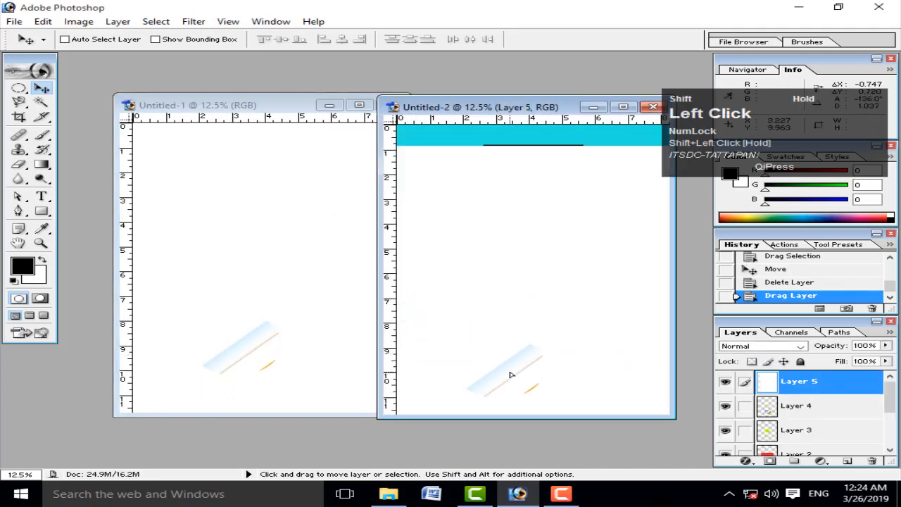
{"action": "key", "text": "ctrl+alt+z"}
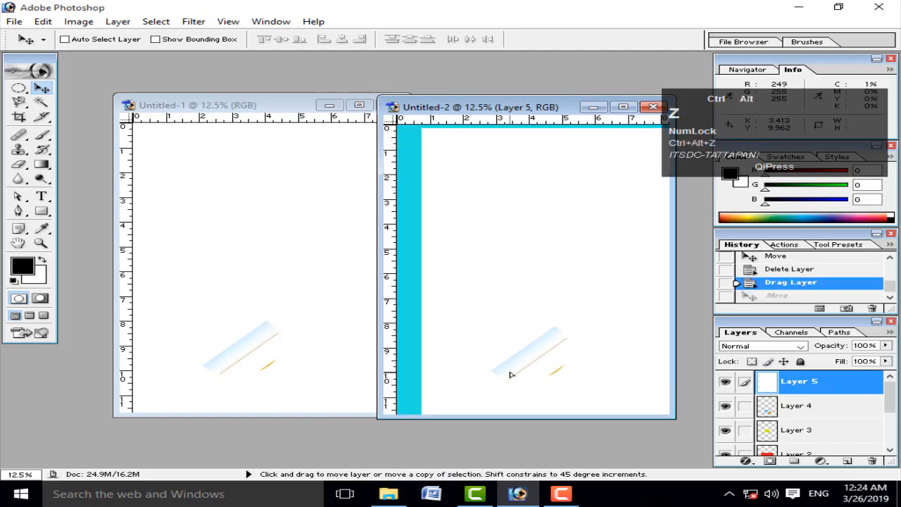
{"action": "left_click", "coordinate": [873, 462]}
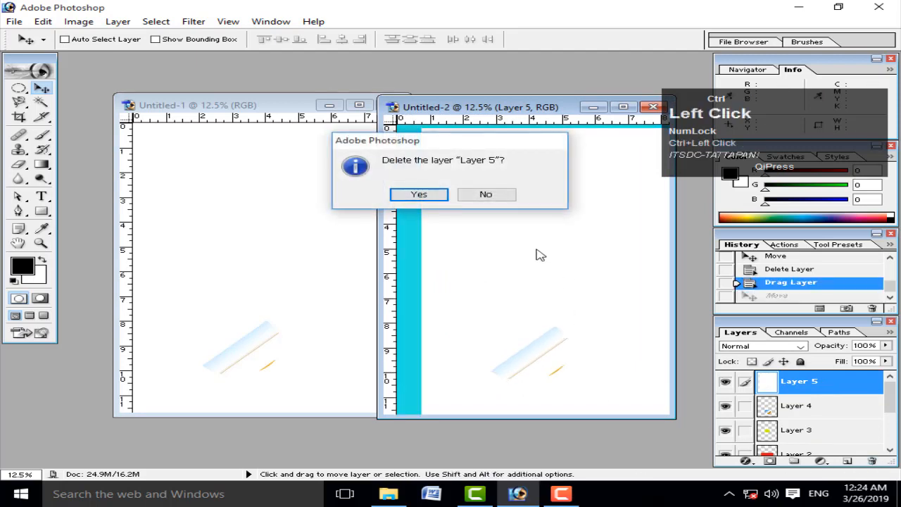
{"action": "left_click", "coordinate": [418, 194]}
- Deselect the leftover ellipse fragments in Untitled-1
{"action": "left_click", "coordinate": [246, 352]}
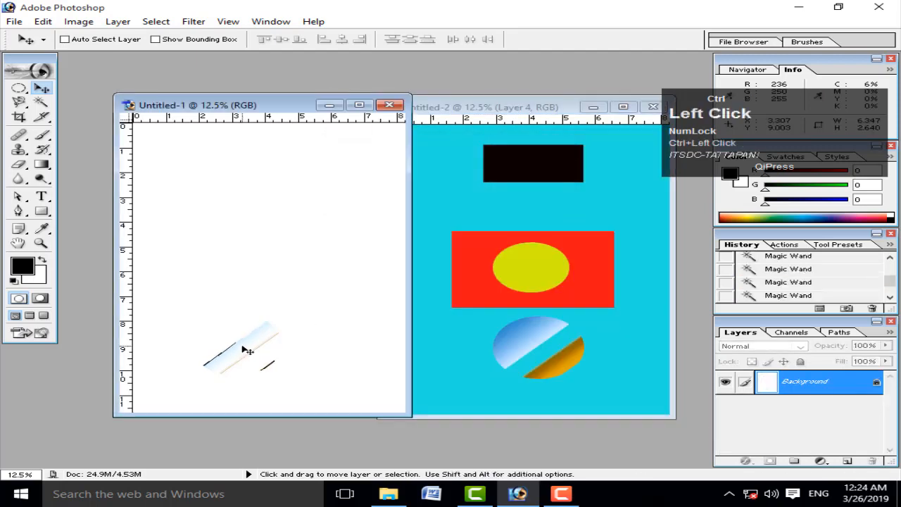
{"action": "key", "text": "f"}
{"action": "key", "text": "ctrl+d"}
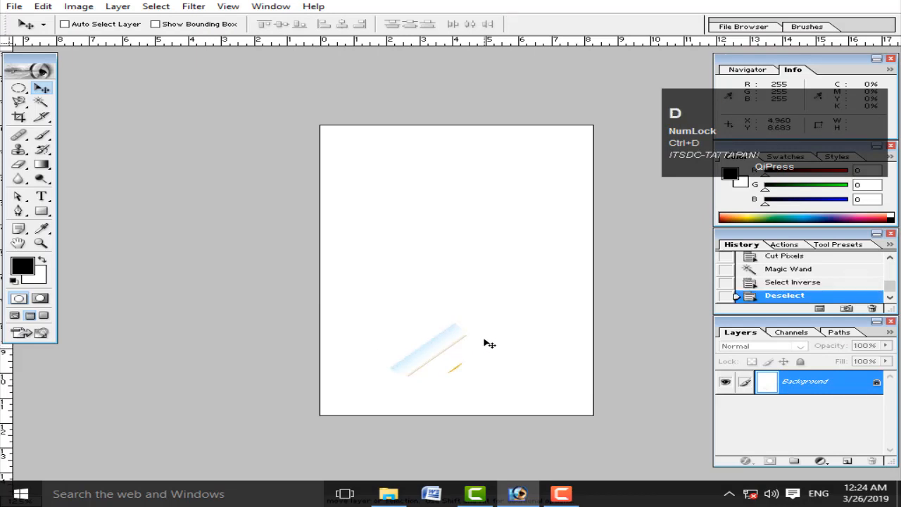
{"action": "key", "text": "f"}
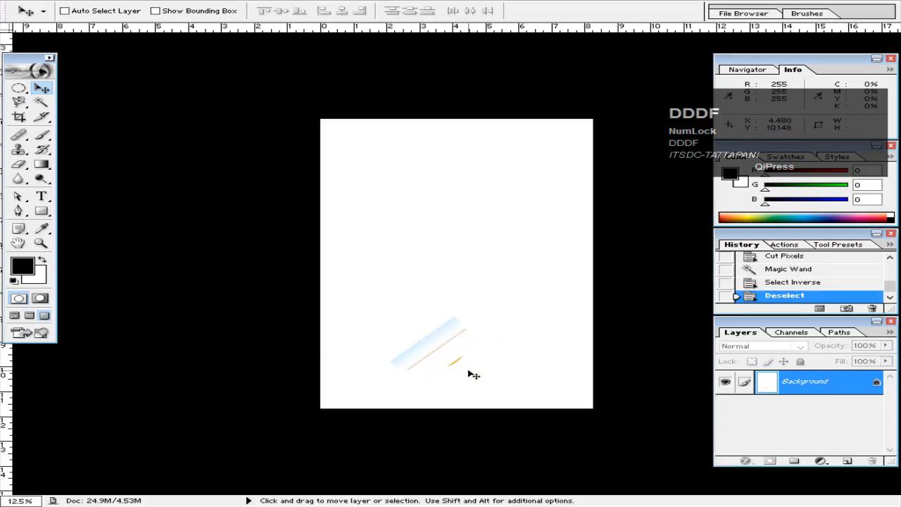
{"action": "key", "text": "f"}
- Hide Layer 4 in Untitled-2 and step back through Untitled-1's history until the gradient ellipse and the yellow-green ellipse are restored
{"action": "left_click", "coordinate": [537, 358]}
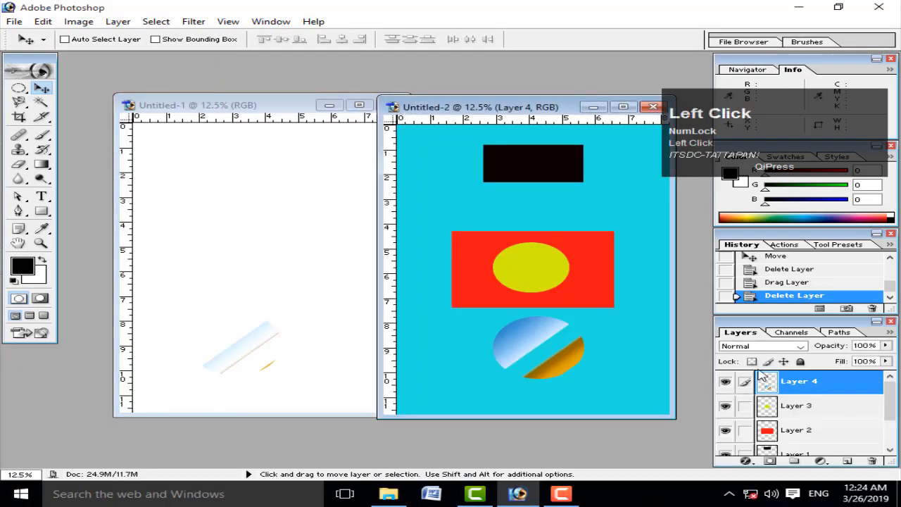
{"action": "left_click", "coordinate": [726, 382]}
{"action": "left_click", "coordinate": [327, 345]}
{"action": "key", "text": "ctrl+alt+z"}
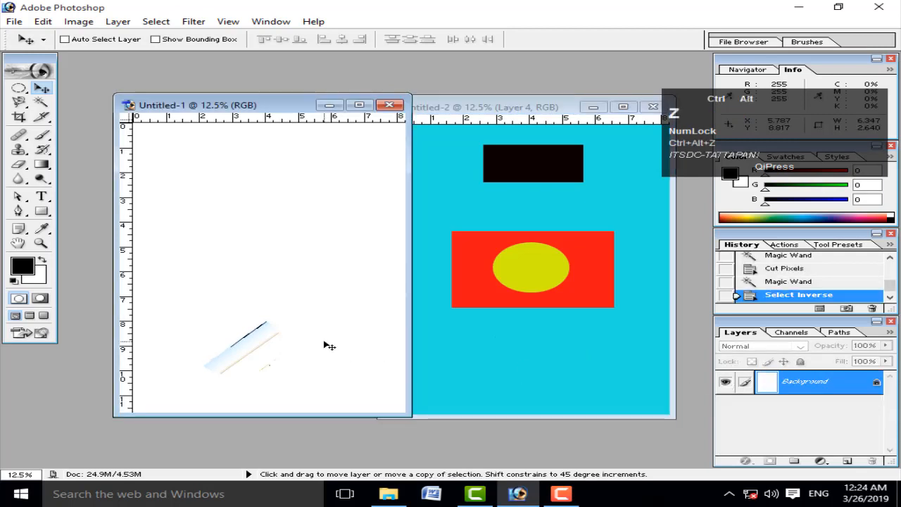
{"action": "key", "text": "ctrl+alt+z"}
{"action": "key", "text": "ctrl+alt+z"}
{"action": "key", "text": "ctrl+alt+z"}
{"action": "key", "text": "ctrl+alt+z"}
{"action": "key", "text": "ctrl+alt+z"}
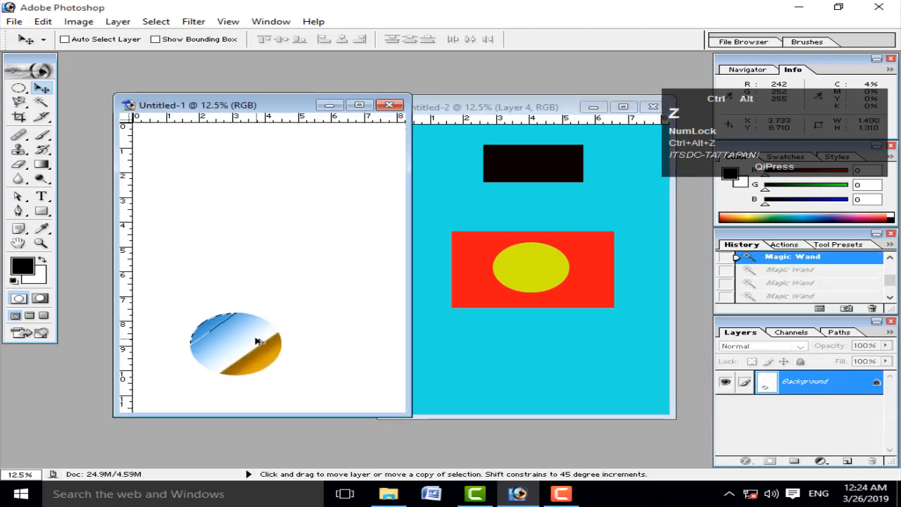
{"action": "key", "text": "ctrl+alt+z"}
{"action": "key", "text": "ctrl+alt+z"}
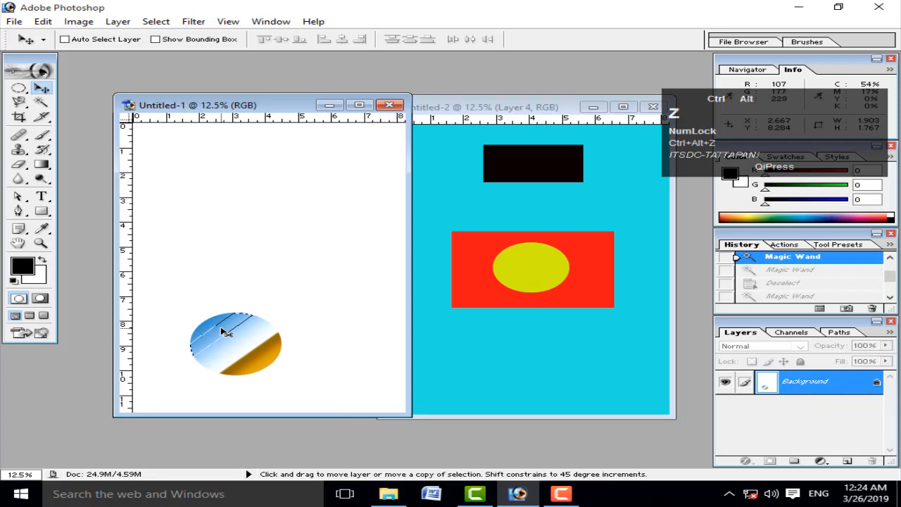
{"action": "key", "text": "ctrl+z"}
{"action": "key", "text": "z"}
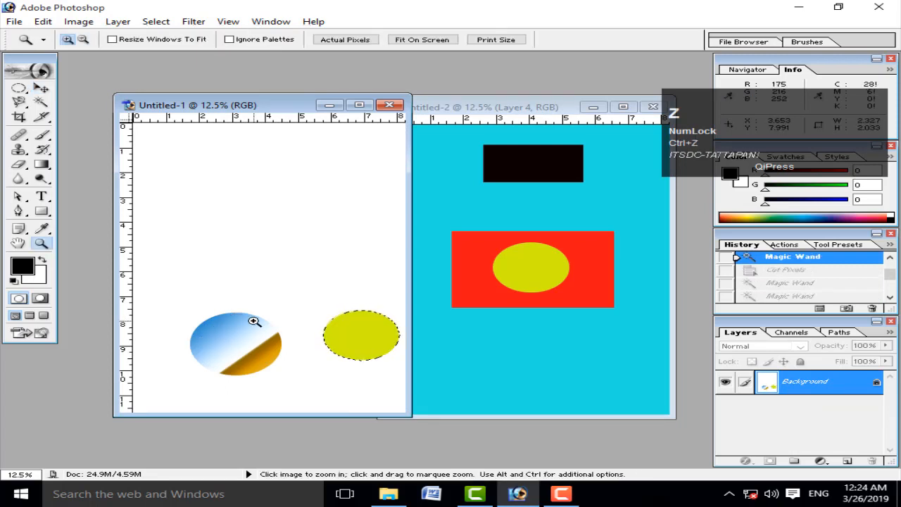
- Draw an elliptical marquee selection around the gradient ellipse in Untitled-1, adding it to the existing selection
{"action": "key", "text": "f"}
{"action": "key", "text": "ctrl+space"}
{"action": "left_click_drag", "start_coordinate": [413, 326], "coordinate": [507, 396]}
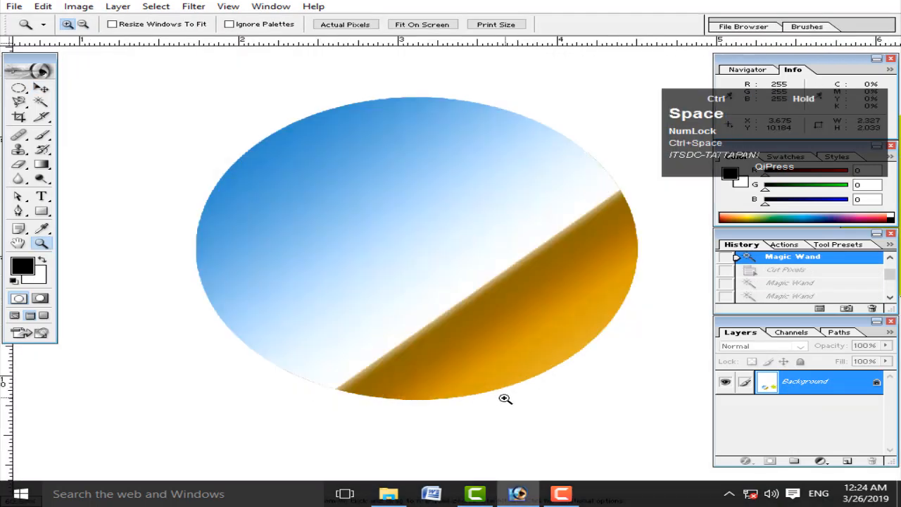
{"action": "left_click", "coordinate": [19, 90]}
{"action": "left_click_drag", "start_coordinate": [209, 86], "coordinate": [295, 154]}
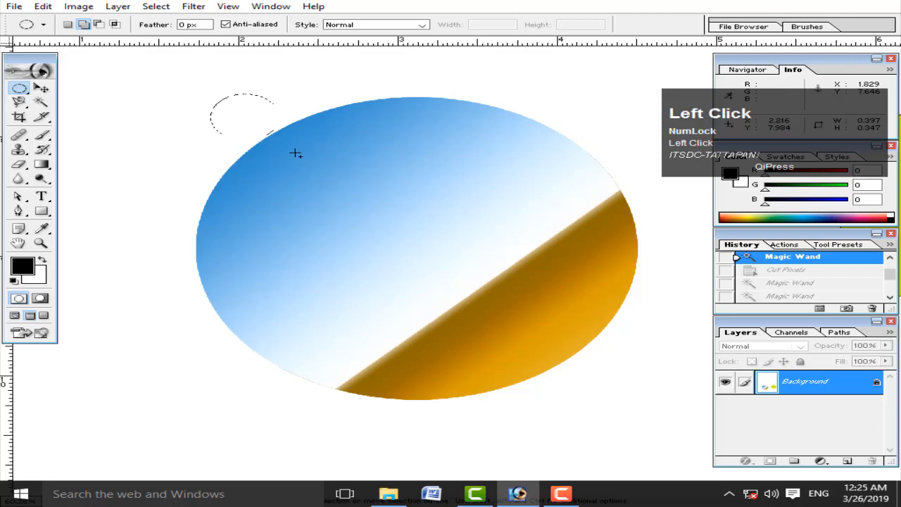
{"action": "left_click_drag", "start_coordinate": [644, 396], "coordinate": [642, 407]}
- Nudge the selection outline sideways to align it with the gradient ellipse's edges
{"action": "key", "text": "Left"}
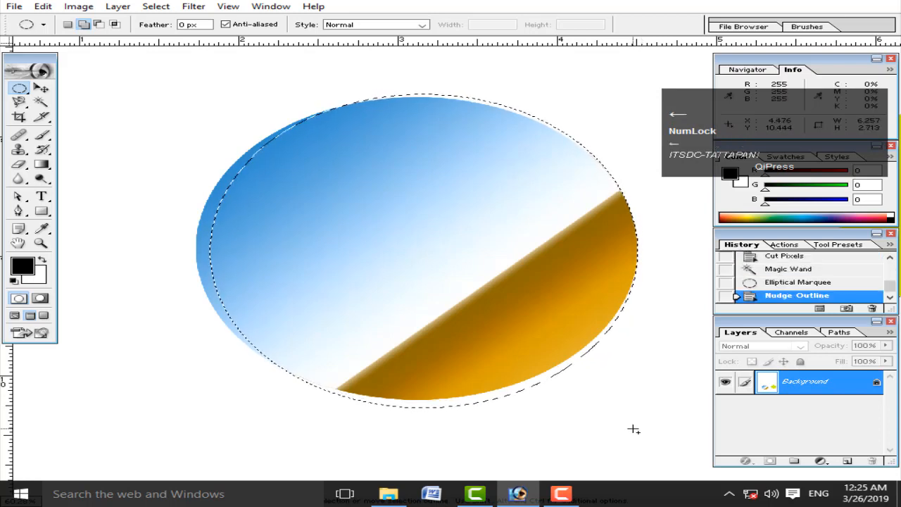
{"action": "key", "text": "Left"}
{"action": "key", "text": "Left"}
{"action": "key", "text": "Left"}
{"action": "key", "text": "Left"}
{"action": "key", "text": "Left"}
{"action": "key", "text": "Left"}
{"action": "key", "text": "Left"}
{"action": "key", "text": "Left"}
{"action": "key", "text": "Left"}
{"action": "key", "text": "Left"}
{"action": "key", "text": "Left"}
{"action": "key", "text": "Left"}
{"action": "key", "text": "Right"}
{"action": "key", "text": "Right"}
{"action": "key", "text": "Right"}
{"action": "key", "text": "Right"}
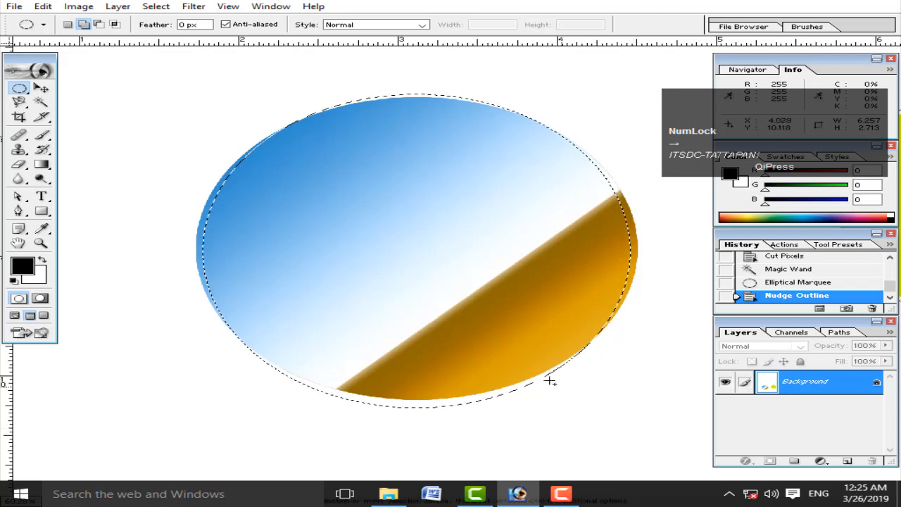
- Transform the selection outline, widening it to 101.1% toward the gradient ellipse's outer blue edge
{"action": "right_click", "coordinate": [503, 95]}
{"action": "left_click", "coordinate": [610, 249]}
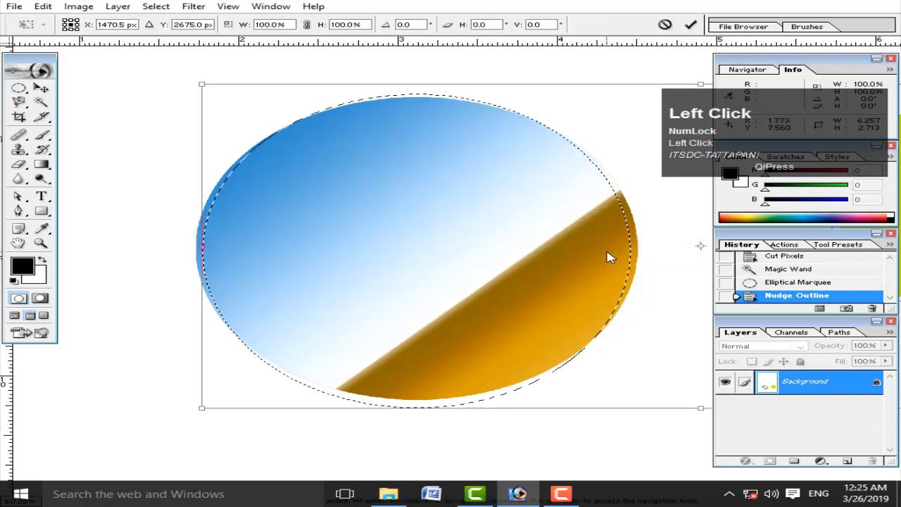
{"action": "left_click_drag", "start_coordinate": [202, 246], "coordinate": [190, 248]}
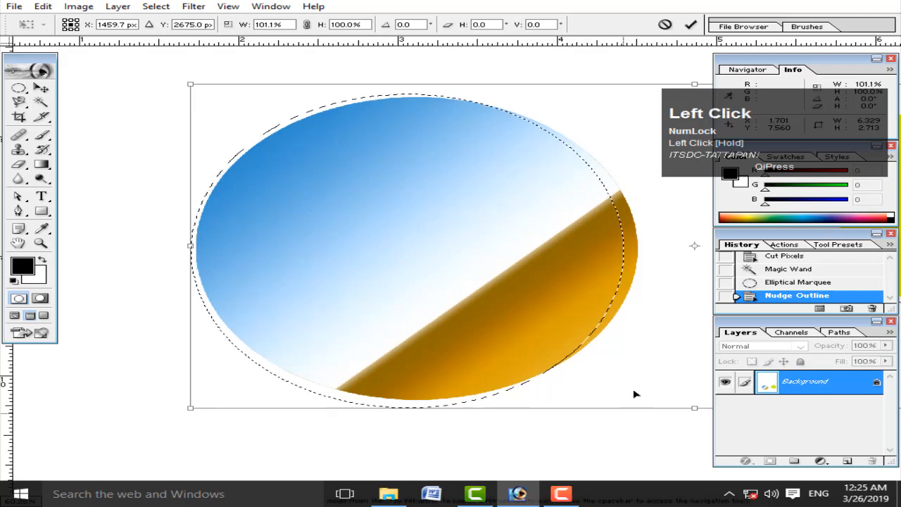
{"action": "key", "text": "ctrl+minus"}
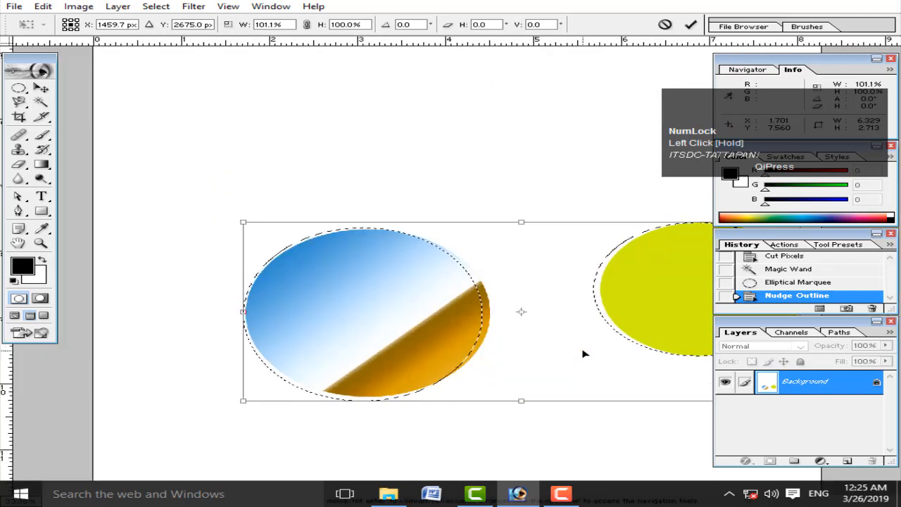
{"action": "key", "text": "ctrl+minus"}
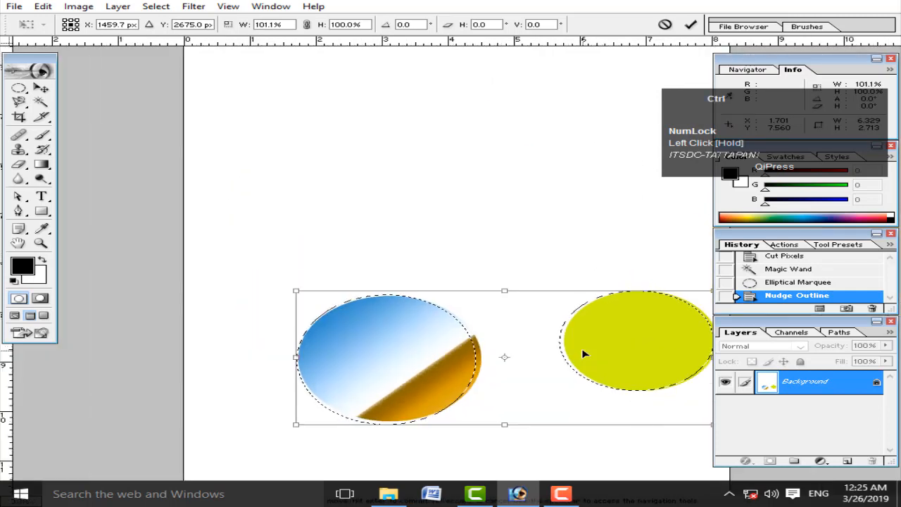
- Clear the combined selection around both ellipses in Untitled-1
{"action": "key", "text": "ctrl+d"}
{"action": "key", "text": "ctrl+s"}
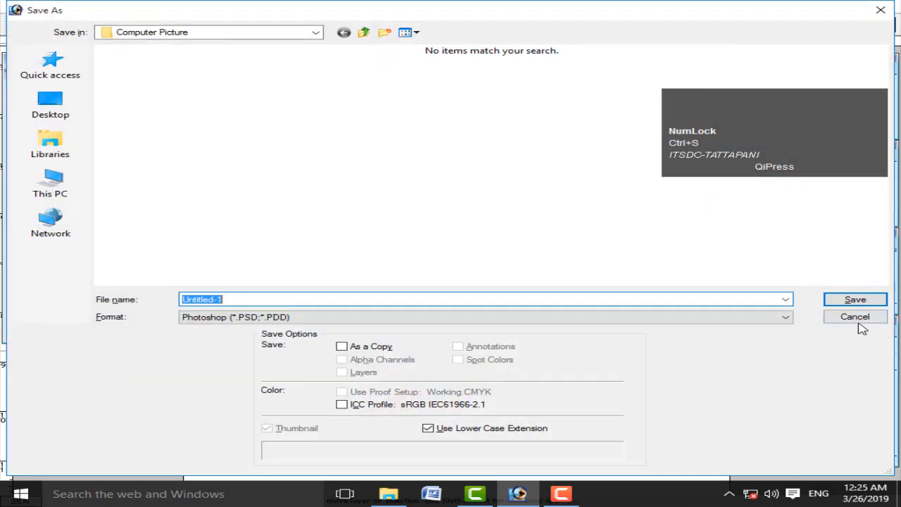
{"action": "left_click", "coordinate": [859, 323]}
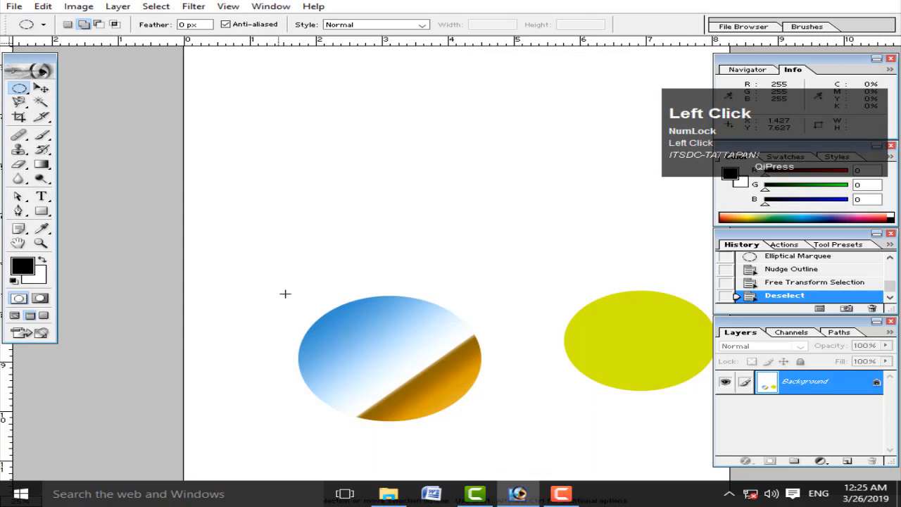
- Draw an elliptical marquee selection about 2.72 by 2.52 in for the gradient ellipse and nudge it into line with the ellipse
{"action": "left_click_drag", "start_coordinate": [321, 302], "coordinate": [423, 373]}
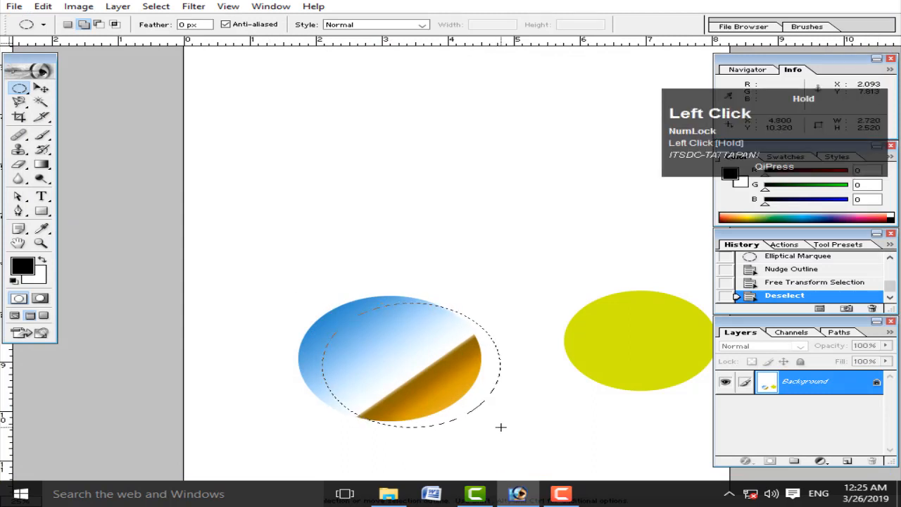
{"action": "left_click_drag", "start_coordinate": [501, 427], "coordinate": [500, 426]}
{"action": "key", "text": "Left"}
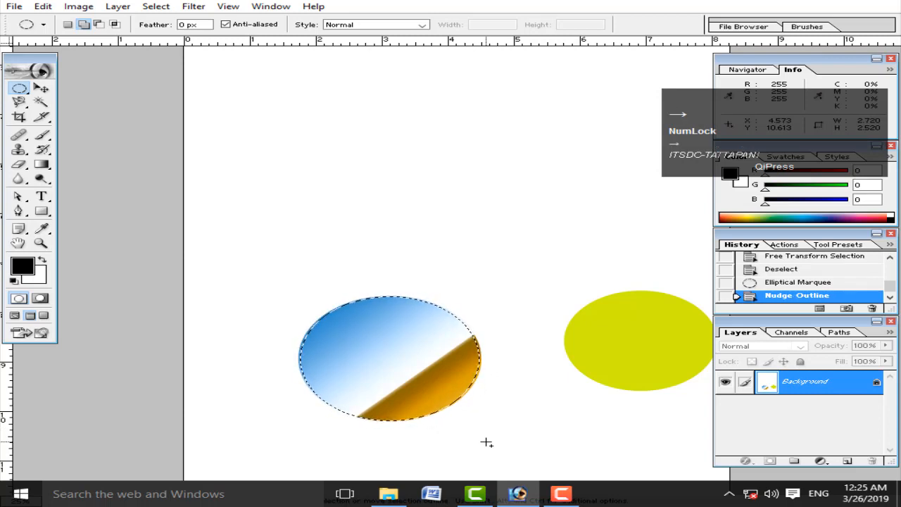
{"action": "key", "text": "Up"}
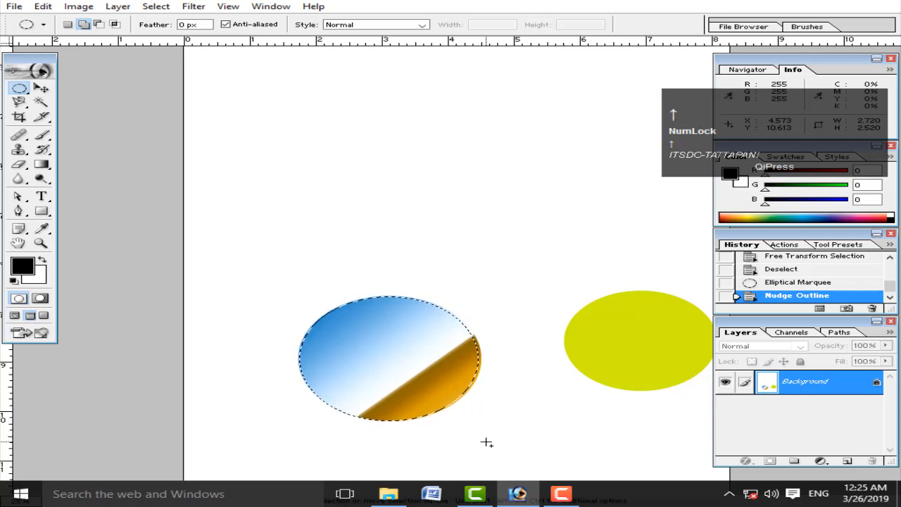
{"action": "key", "text": "Right"}
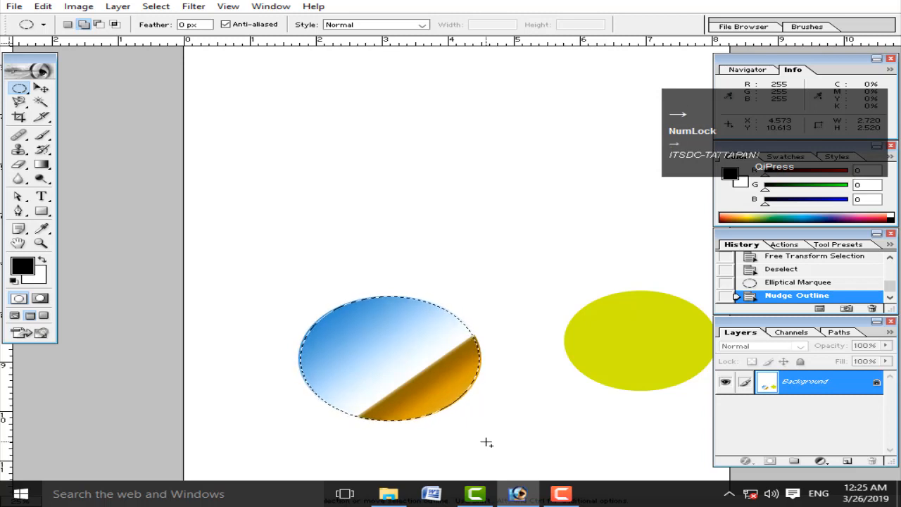
- Scale the elliptical selection outline to 103% in width and height about its center so it encloses the gradient ellipse
{"action": "key", "text": "ctrl+space"}
{"action": "left_click_drag", "start_coordinate": [251, 261], "coordinate": [543, 467]}
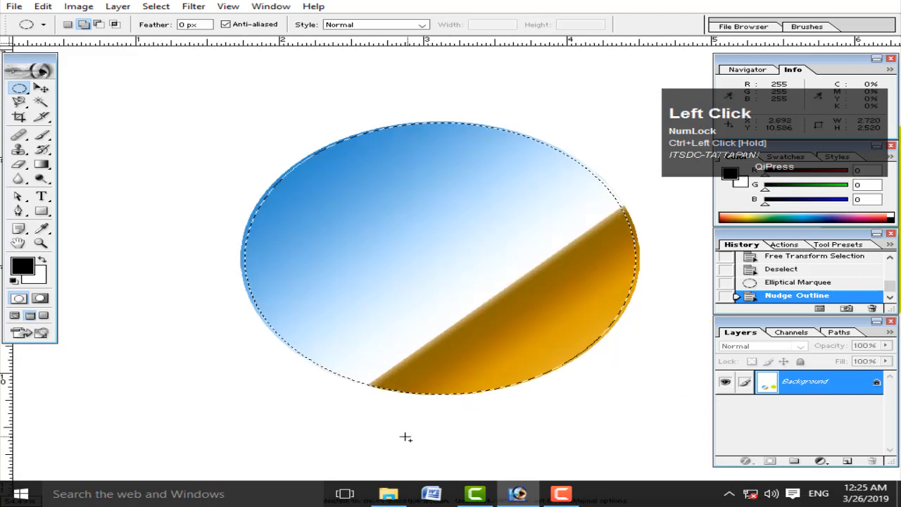
{"action": "right_click", "coordinate": [366, 327]}
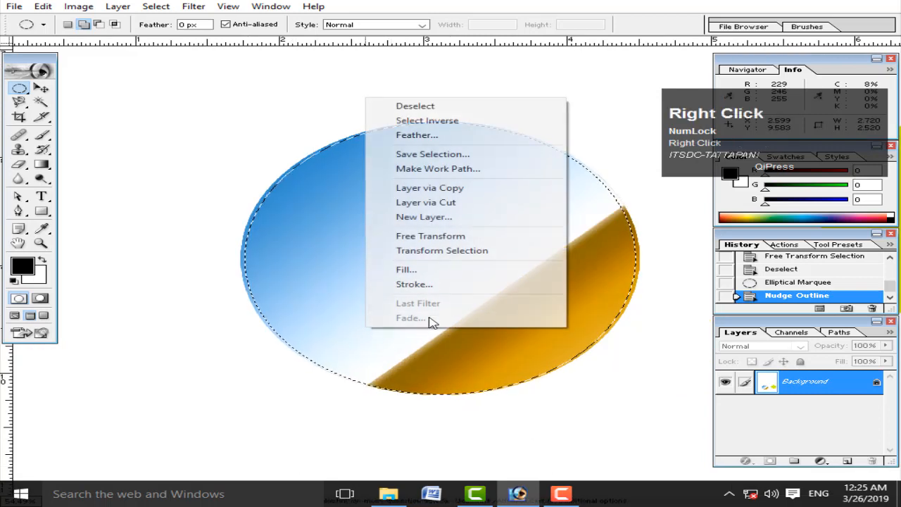
{"action": "left_click", "coordinate": [474, 255]}
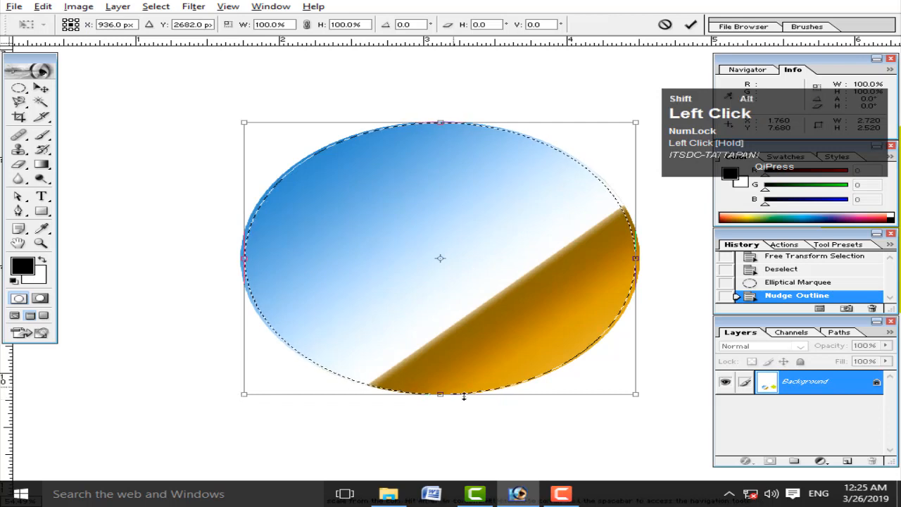
{"action": "left_click_drag", "start_coordinate": [627, 395], "coordinate": [638, 398]}
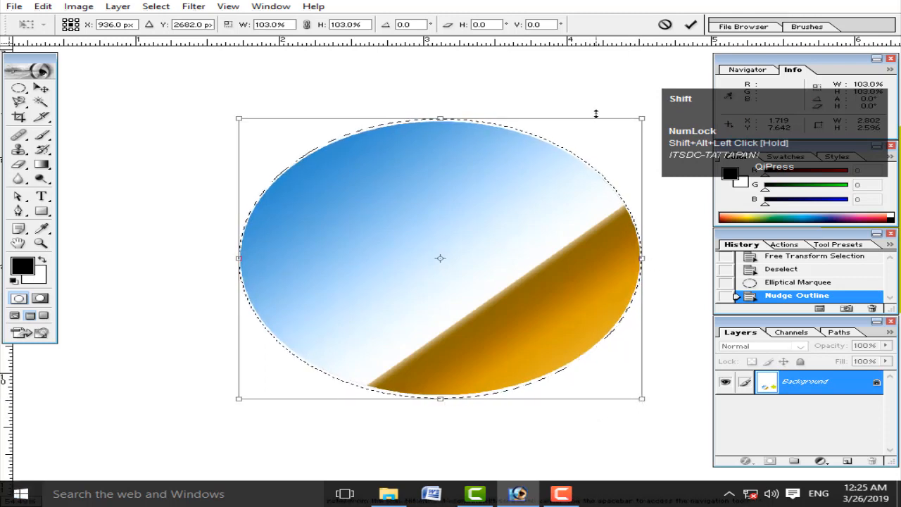
{"action": "key", "text": "shift+Return"}
- Cut the gradient ellipse out of Untitled-1, paste it into Untitled-2 and move it below the red rectangle
{"action": "key", "text": "shift+f"}
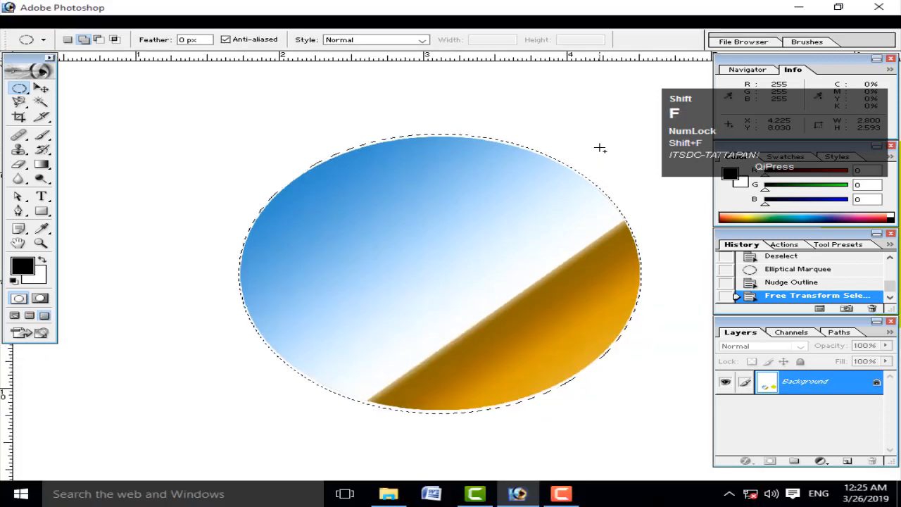
{"action": "key", "text": "ctrl+x"}
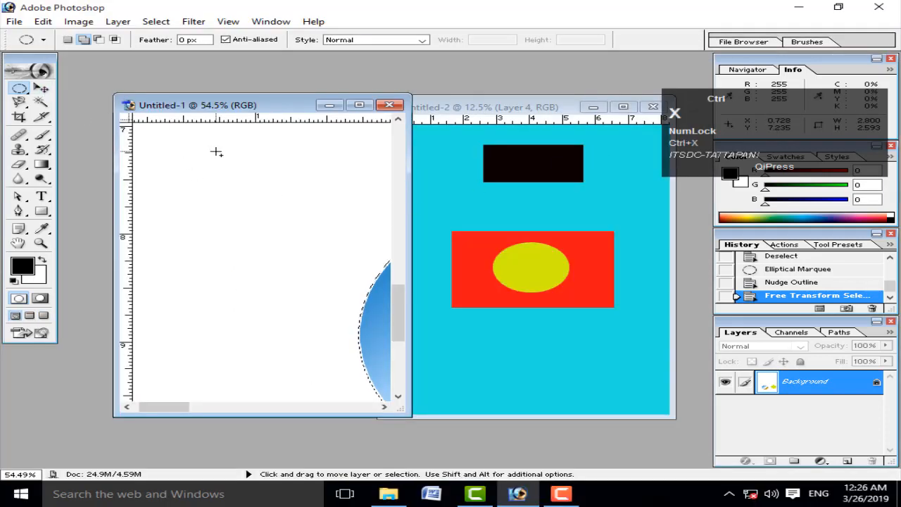
{"action": "left_click", "coordinate": [567, 328]}
{"action": "key", "text": "ctrl+v"}
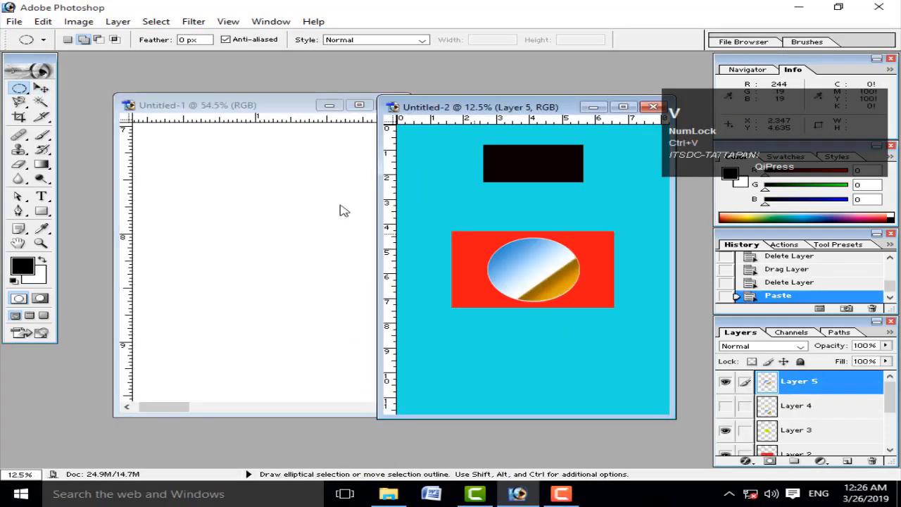
{"action": "left_click", "coordinate": [40, 89]}
{"action": "left_click_drag", "start_coordinate": [561, 254], "coordinate": [570, 342]}
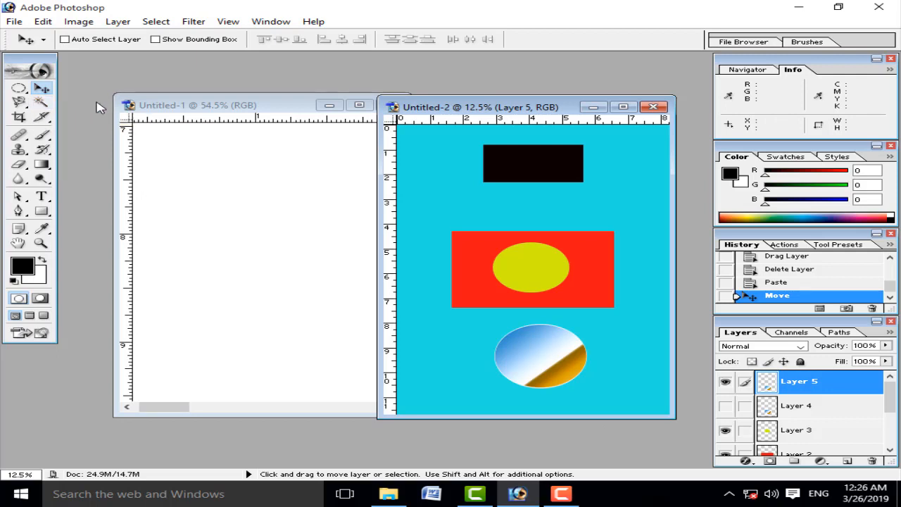
- Close Untitled-1 without saving its changes
{"action": "left_click_drag", "start_coordinate": [236, 115], "coordinate": [196, 127]}
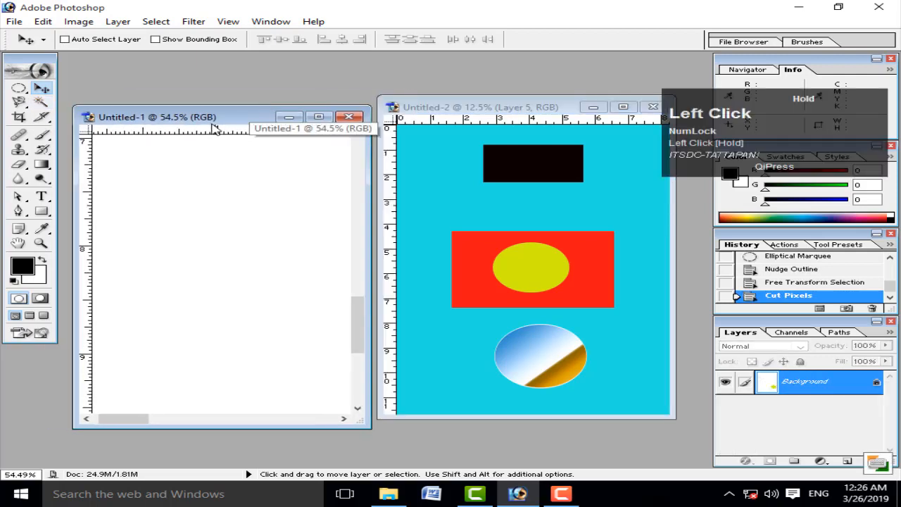
{"action": "left_click", "coordinate": [348, 117]}
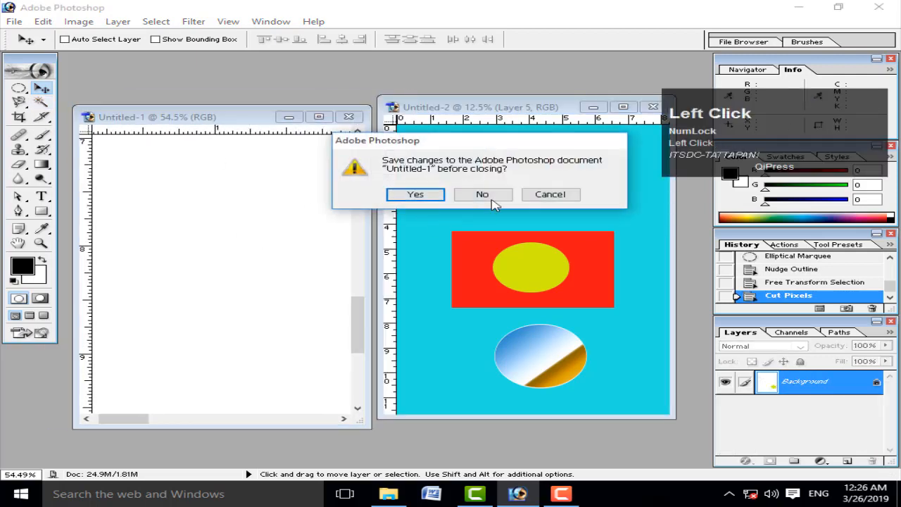
{"action": "left_click", "coordinate": [492, 201]}
- Open the photo of the woman in white with raised arms from the Computer Picture folder
{"action": "double_click", "coordinate": [240, 223]}
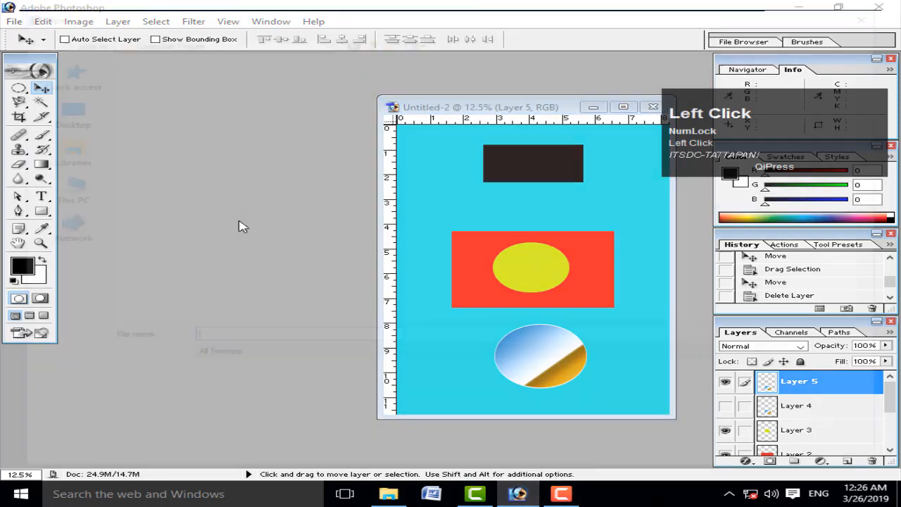
{"action": "right_click", "coordinate": [239, 224]}
{"action": "left_click", "coordinate": [617, 241]}
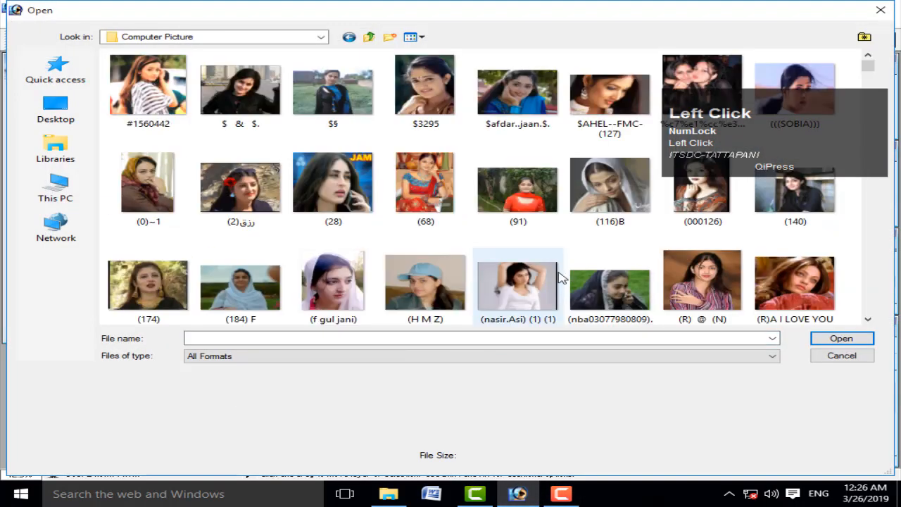
{"action": "left_click", "coordinate": [529, 278]}
{"action": "left_click", "coordinate": [833, 341]}
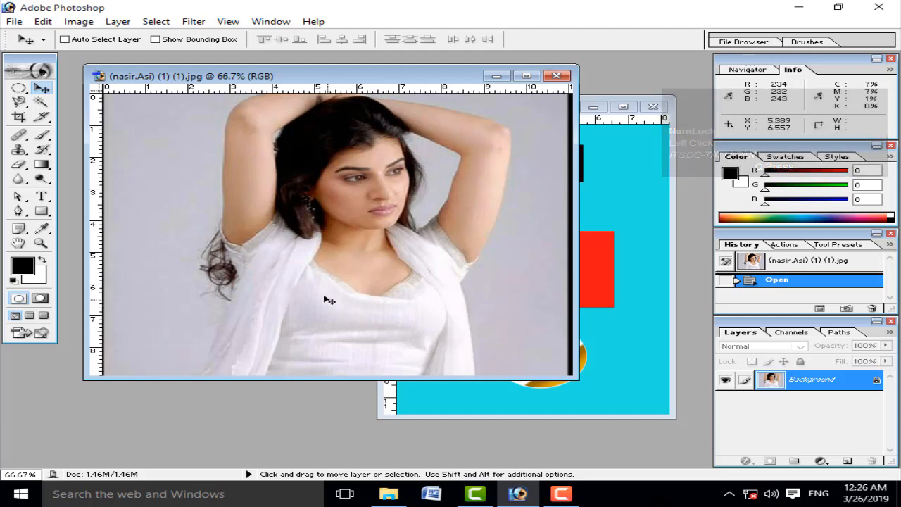
- Select the gray background on both sides of the woman and inside her bent arm with the Magic Wand at tolerance 32
{"action": "left_click", "coordinate": [41, 101]}
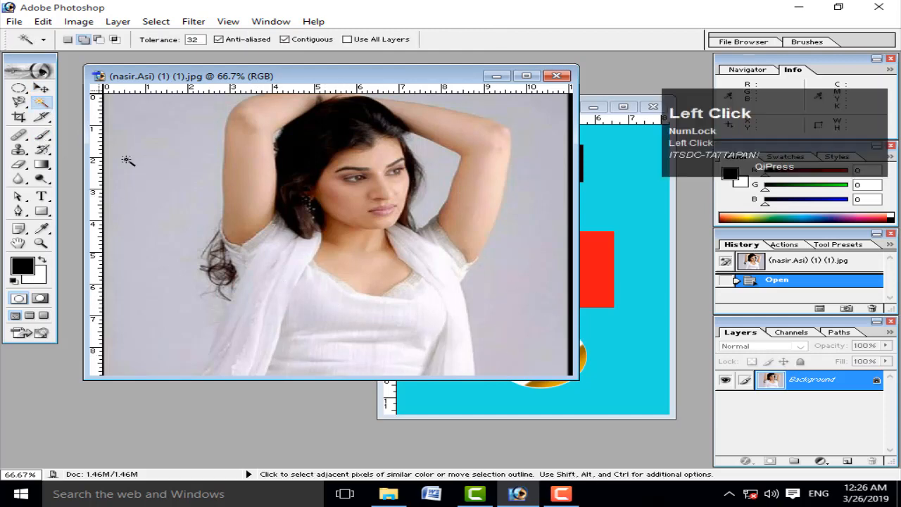
{"action": "left_click", "coordinate": [143, 171]}
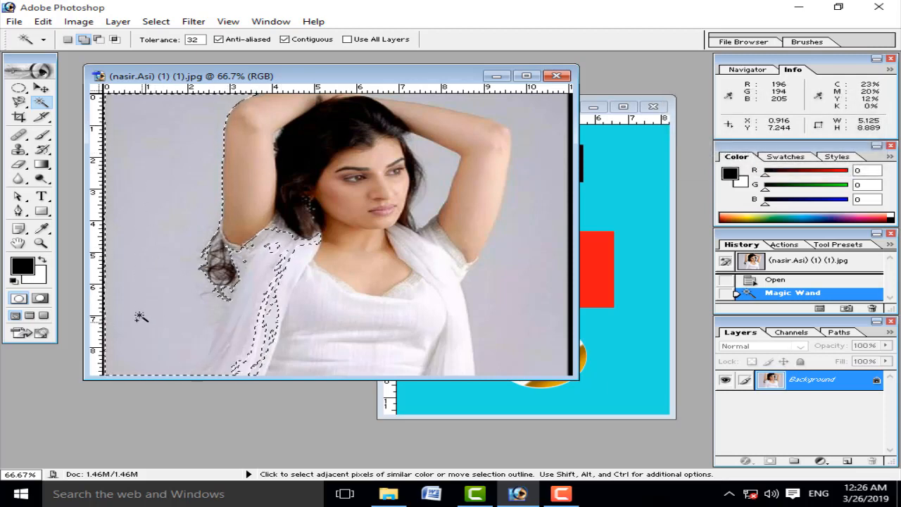
{"action": "left_click", "coordinate": [522, 313]}
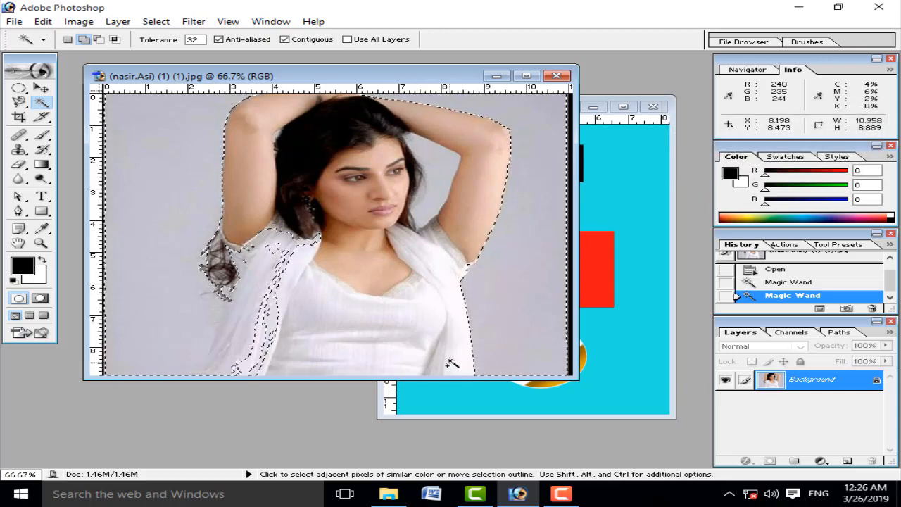
{"action": "left_click", "coordinate": [437, 189]}
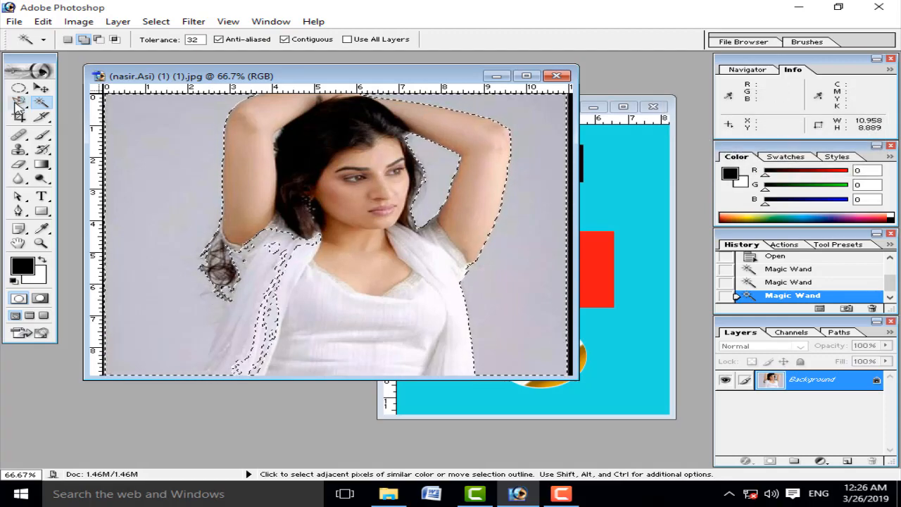
- Subtract the wrongly selected patches of the white scarf and sleeve from the background selection with the Polygonal Lasso
{"action": "right_click", "coordinate": [19, 101]}
{"action": "left_click", "coordinate": [88, 115]}
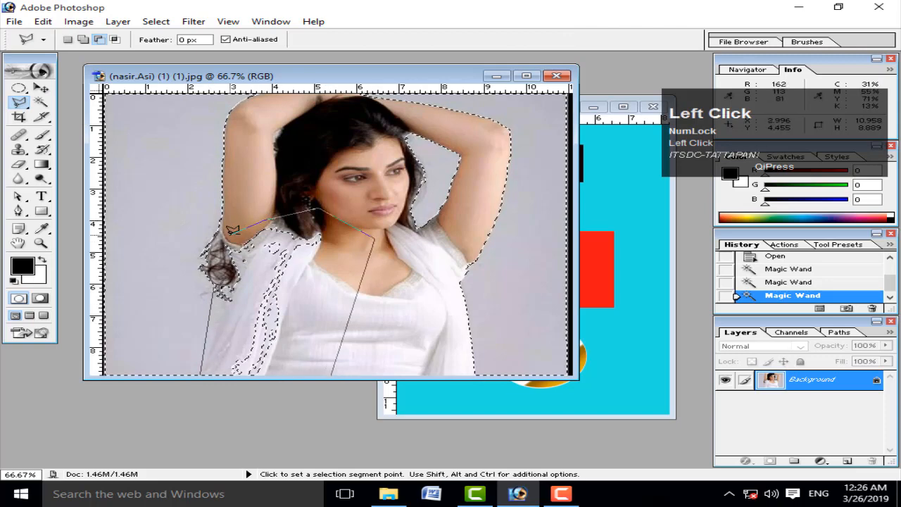
{"action": "double_click", "coordinate": [234, 304]}
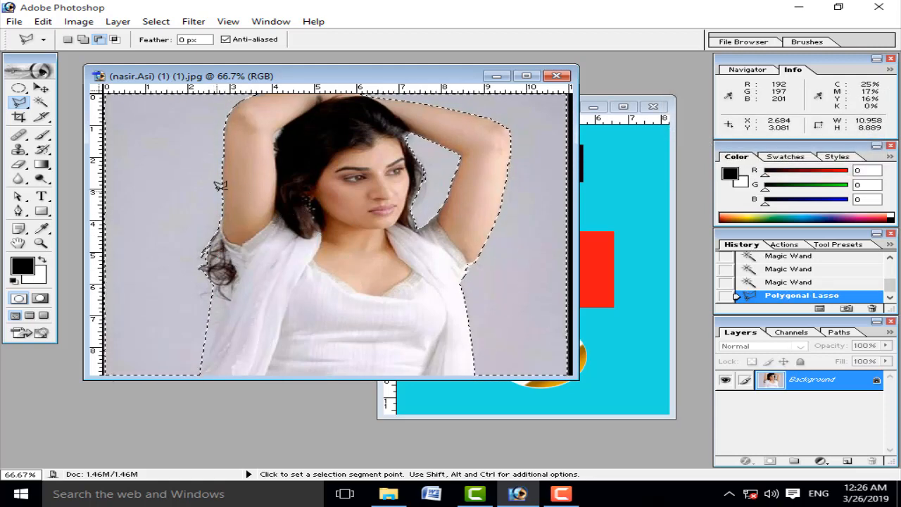
- Copy the whole photo into Untitled-2 over the gradient ellipse and hide its layer
{"action": "left_click", "coordinate": [43, 89]}
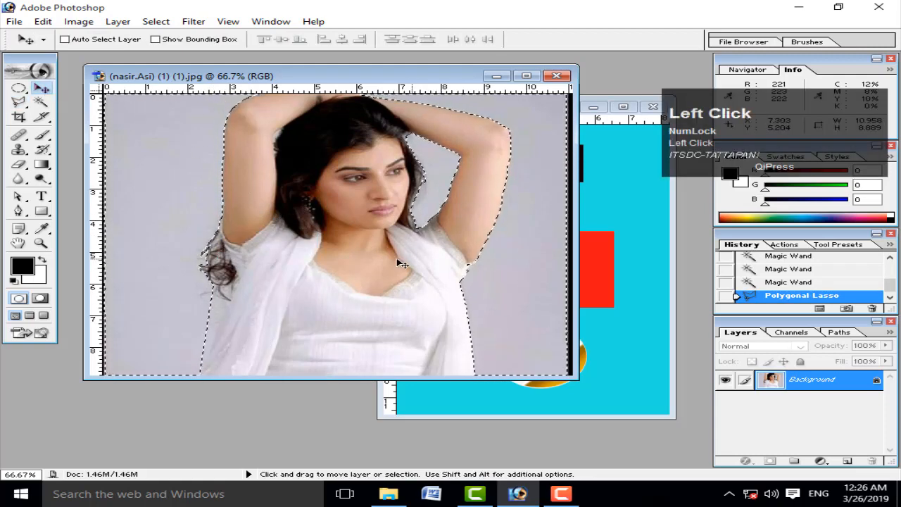
{"action": "left_click_drag", "start_coordinate": [404, 81], "coordinate": [299, 88]}
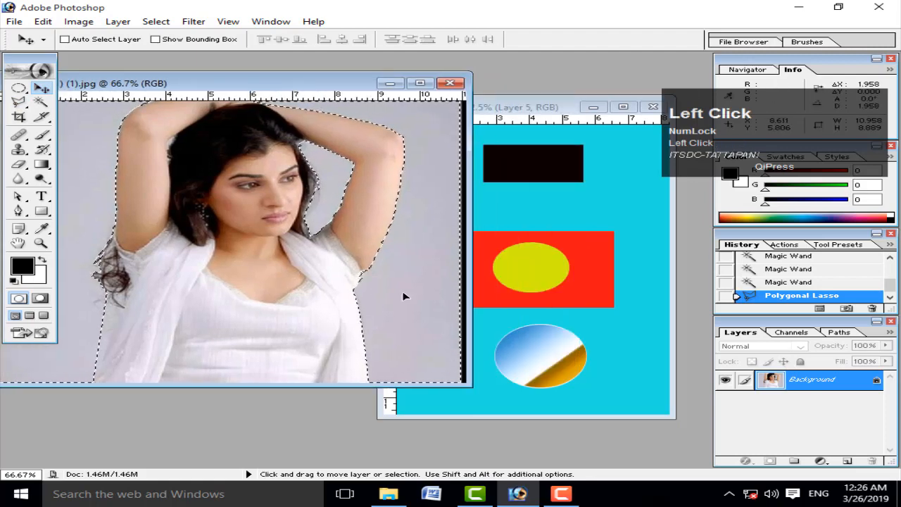
{"action": "mouse_move", "coordinate": [404, 296]}
{"action": "left_mouse_down"}
{"action": "mouse_move", "coordinate": [587, 345]}
{"action": "mouse_move", "coordinate": [528, 337]}
{"action": "left_mouse_up"}
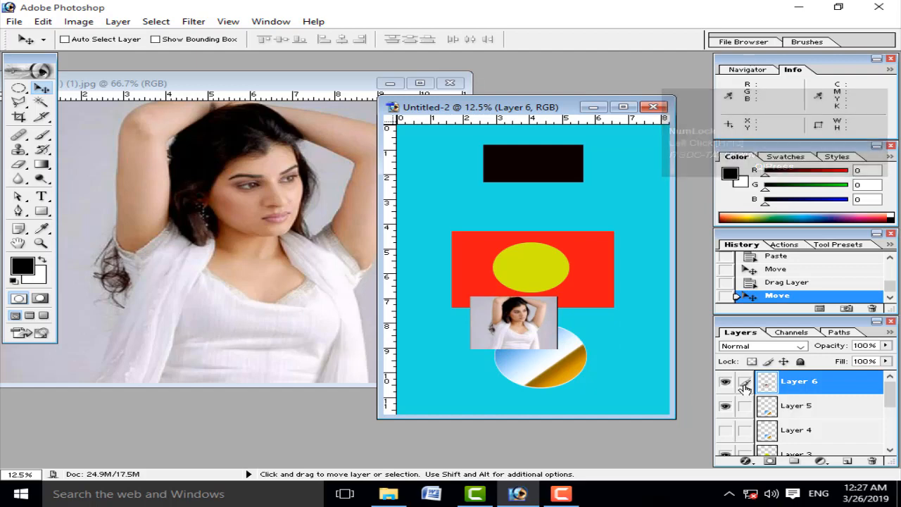
{"action": "left_click", "coordinate": [725, 380]}
- Invert the photo's selection to cover the woman and copy the cutout into Untitled-2 over the gradient ellipse
{"action": "left_click", "coordinate": [257, 266]}
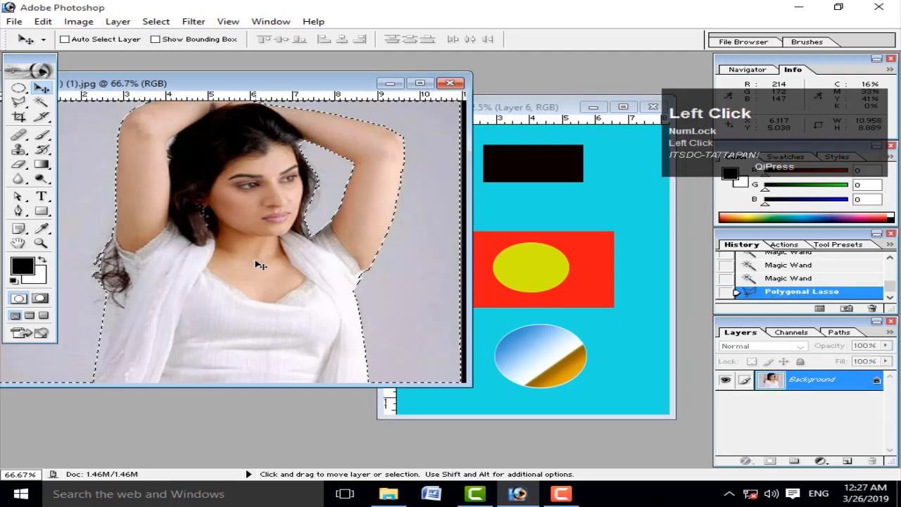
{"action": "left_click_drag", "start_coordinate": [255, 88], "coordinate": [384, 88]}
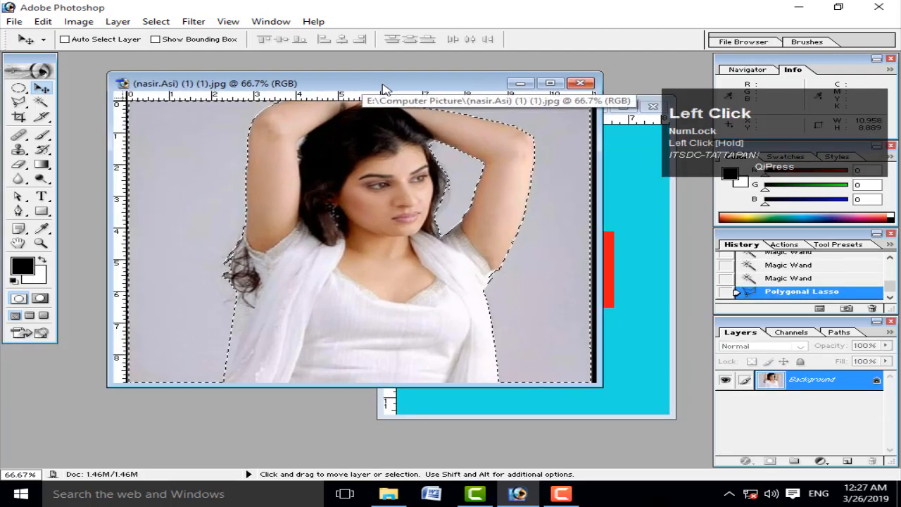
{"action": "key", "text": "ctrl+shift+i"}
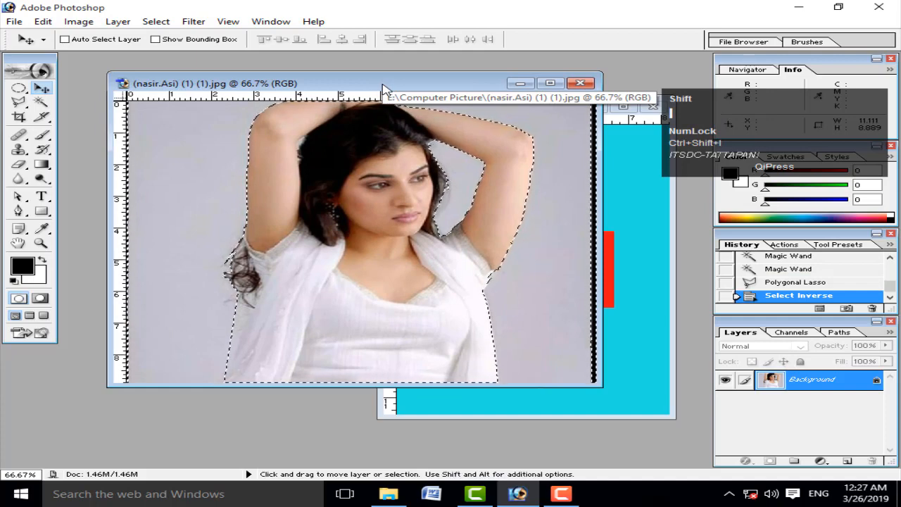
{"action": "left_click_drag", "start_coordinate": [413, 302], "coordinate": [619, 384]}
{"action": "left_click_drag", "start_coordinate": [614, 383], "coordinate": [536, 352]}
- Erase the black strips on both sides of the woman's cutout using rectangular marquee selections, and clear the selection
{"action": "key", "text": "f"}
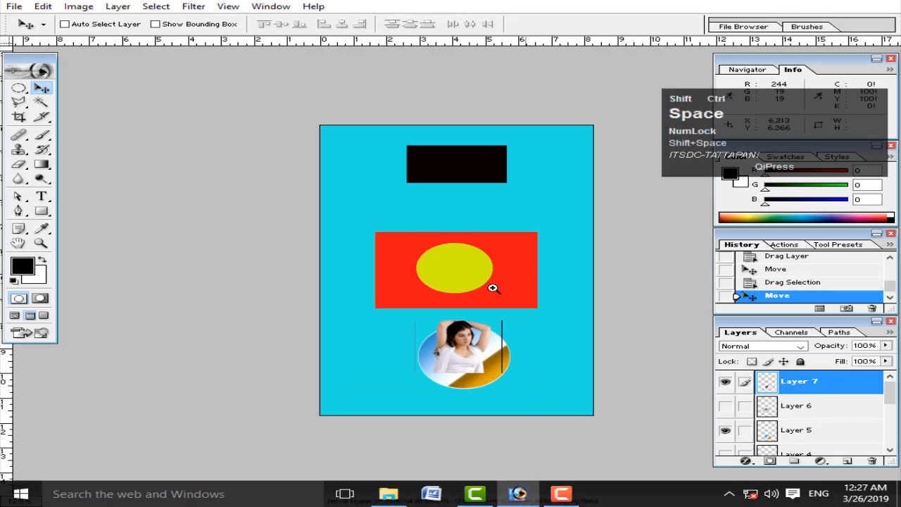
{"action": "left_click_drag", "start_coordinate": [399, 305], "coordinate": [556, 404]}
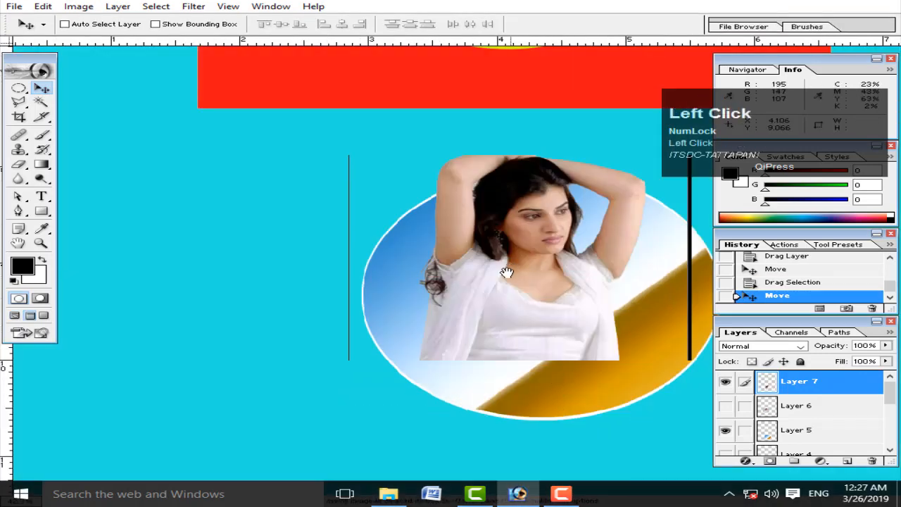
{"action": "left_click_drag", "start_coordinate": [526, 257], "coordinate": [416, 250]}
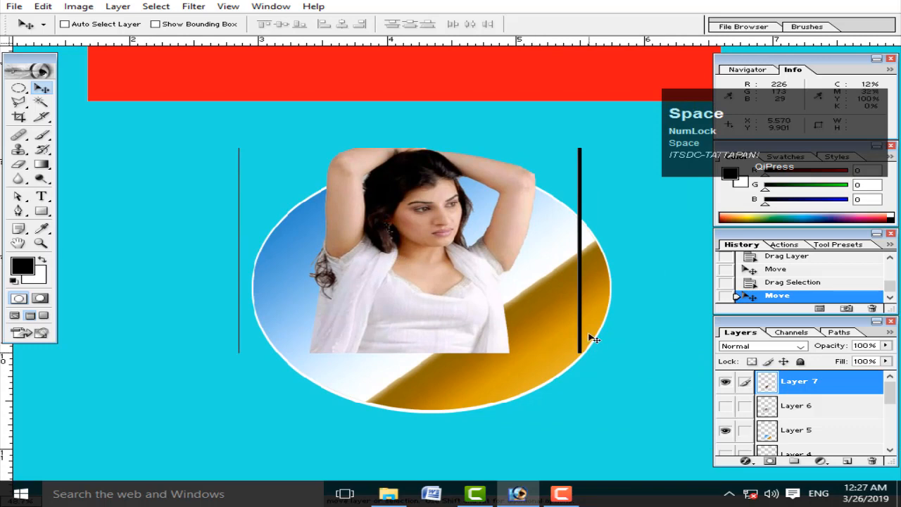
{"action": "right_click", "coordinate": [22, 95]}
{"action": "left_click", "coordinate": [99, 87]}
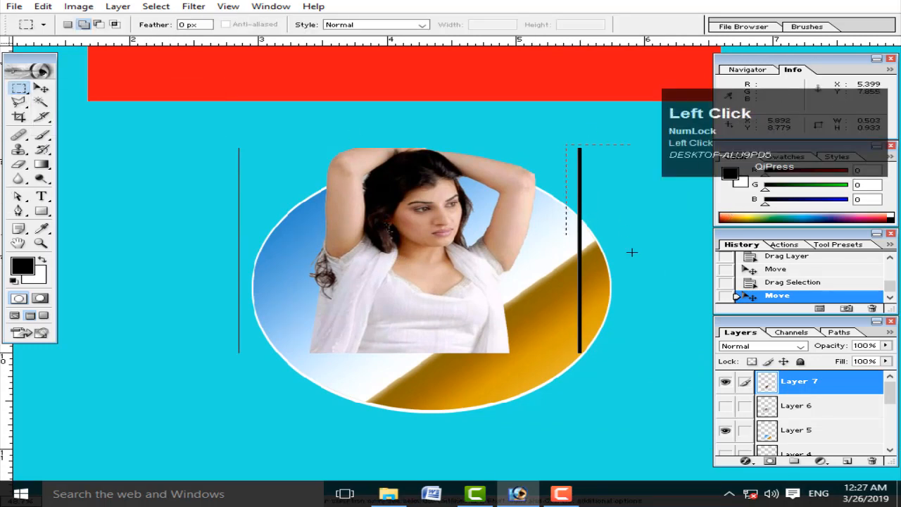
{"action": "left_click_drag", "start_coordinate": [631, 252], "coordinate": [641, 380]}
{"action": "key", "text": "Delete"}
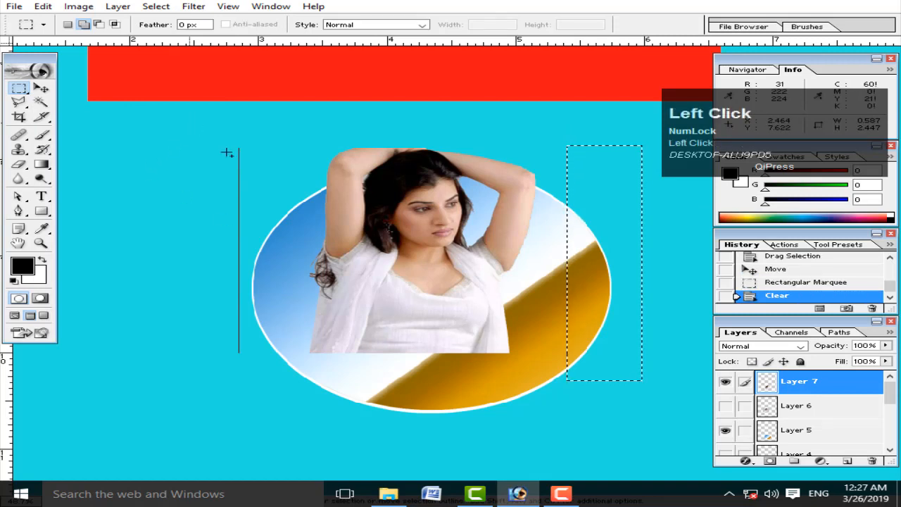
{"action": "left_click_drag", "start_coordinate": [226, 152], "coordinate": [278, 380]}
{"action": "key", "text": "Delete"}
{"action": "key", "text": "ctrl+d"}
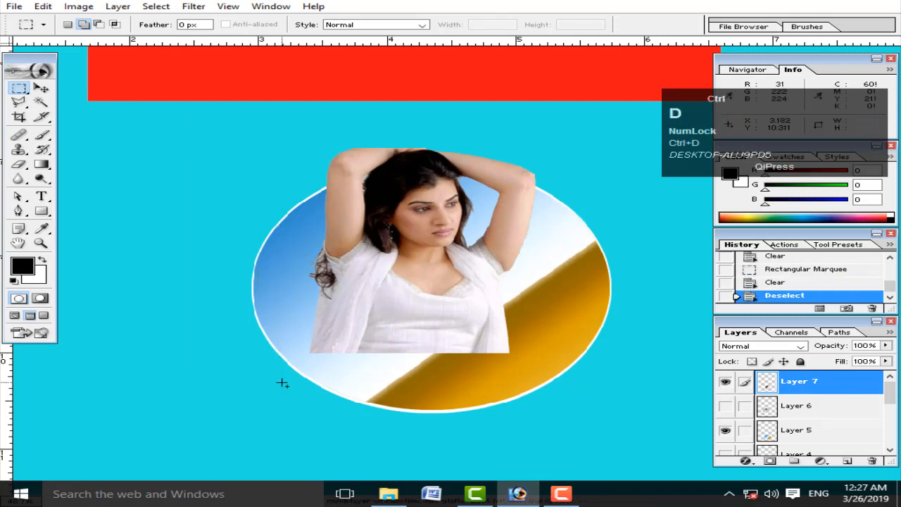
- Move the woman's cutout off the gradient ellipse to its upper left, just below the red rectangle
{"action": "left_click", "coordinate": [40, 88]}
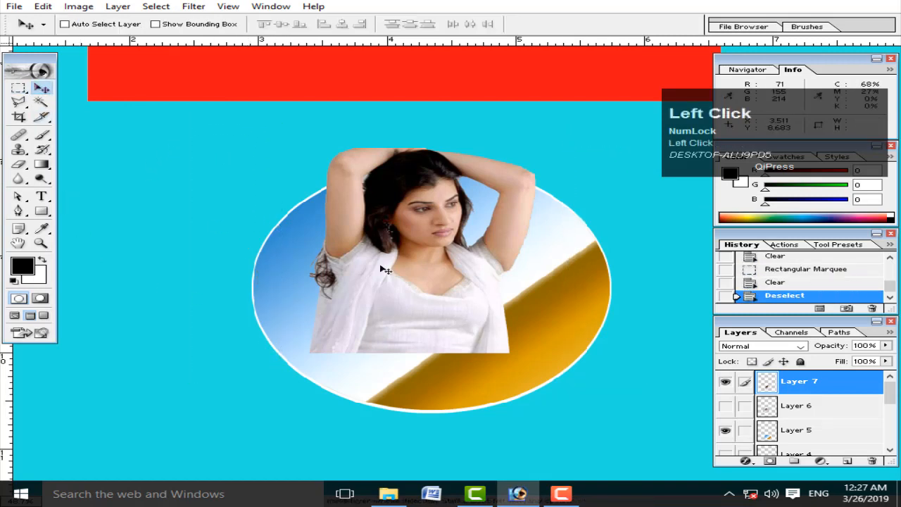
{"action": "left_click_drag", "start_coordinate": [423, 286], "coordinate": [182, 428]}
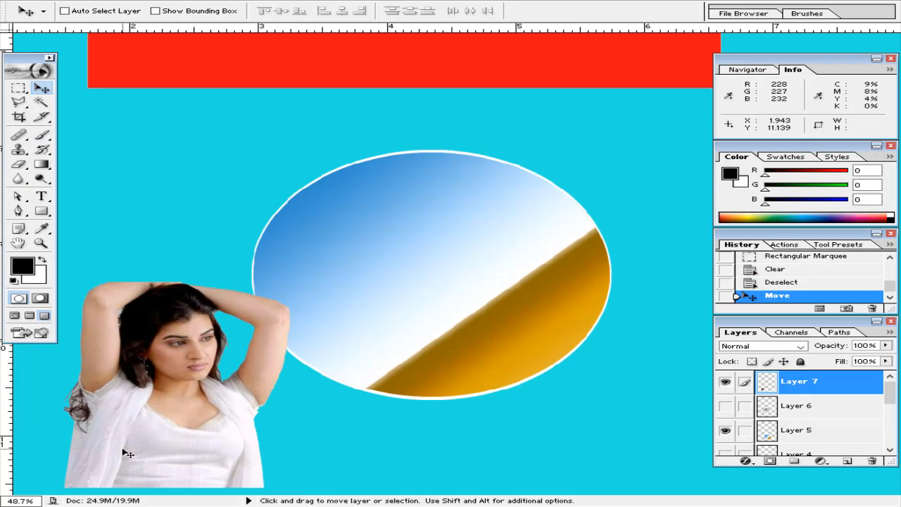
{"action": "left_click_drag", "start_coordinate": [141, 433], "coordinate": [203, 241]}
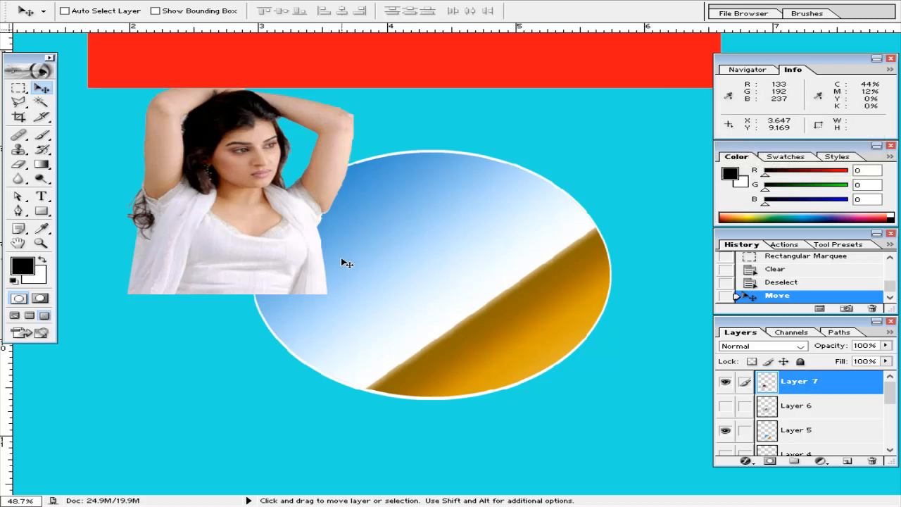
- Move the woman's cutout up into the gap between the black rectangle and the red rectangle
{"action": "right_click", "coordinate": [19, 103]}
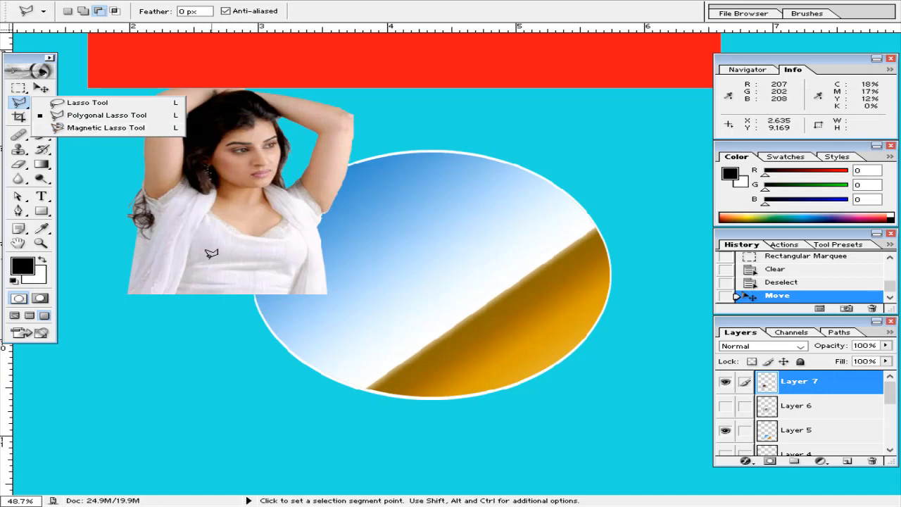
{"action": "key", "text": "ctrl+minus"}
{"action": "key", "text": "ctrl+minus"}
{"action": "key", "text": "ctrl+minus"}
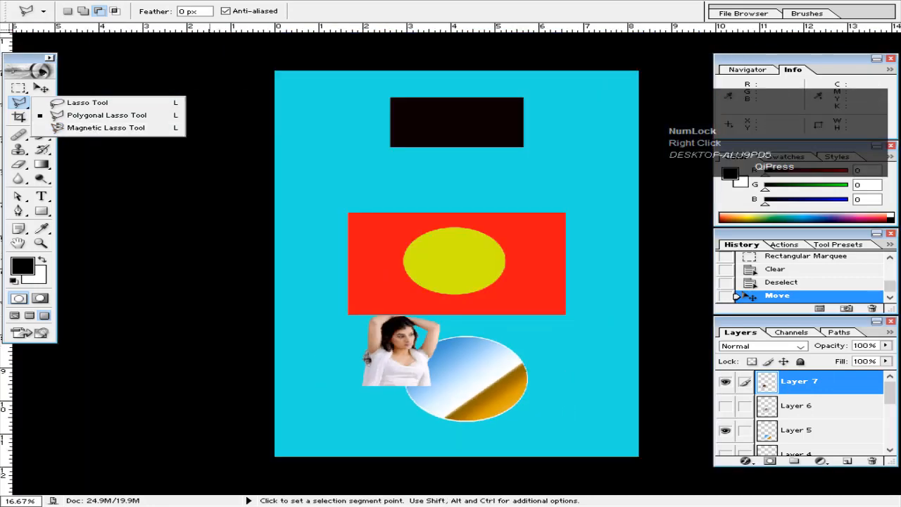
{"action": "left_click", "coordinate": [40, 86]}
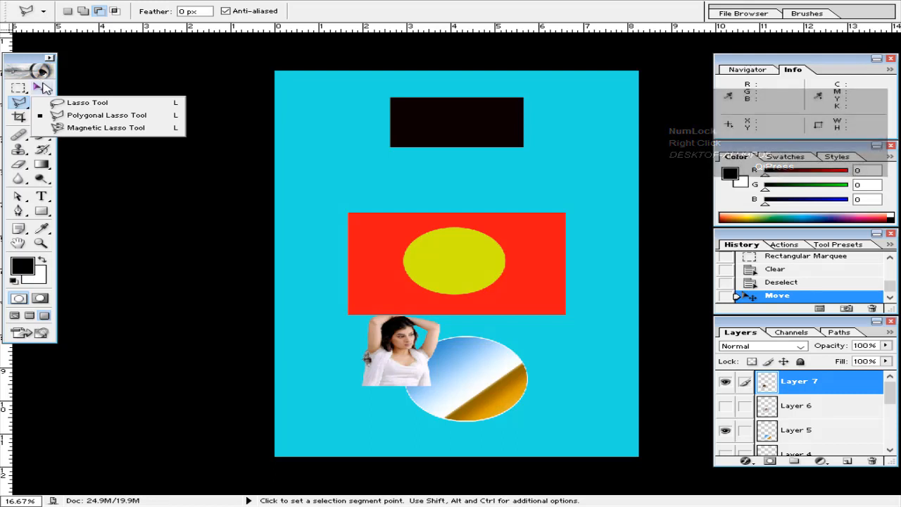
{"action": "left_click_drag", "start_coordinate": [392, 355], "coordinate": [447, 185]}
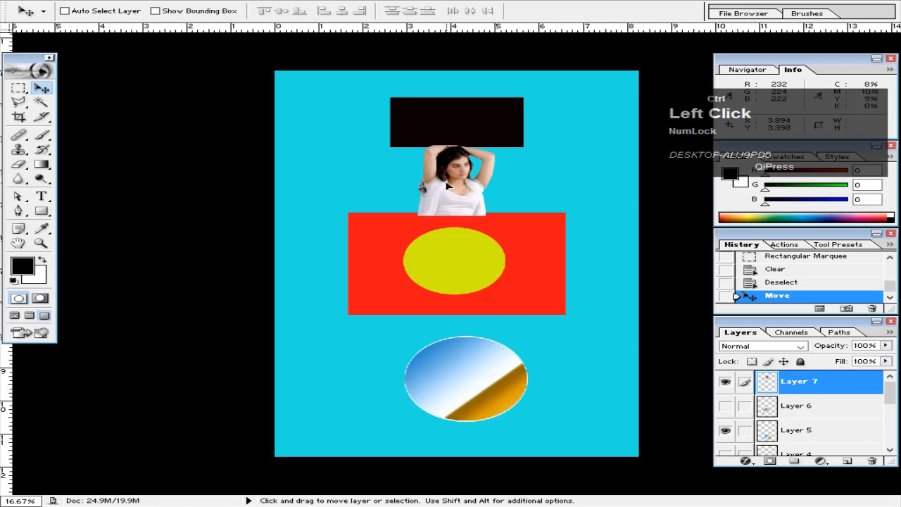
- Shorten the woman's cutout with Free Transform so its lower edge meets the top of the red rectangle
{"action": "key", "text": "ctrl+t"}
{"action": "left_click_drag", "start_coordinate": [463, 222], "coordinate": [463, 216]}
{"action": "key", "text": "Return"}
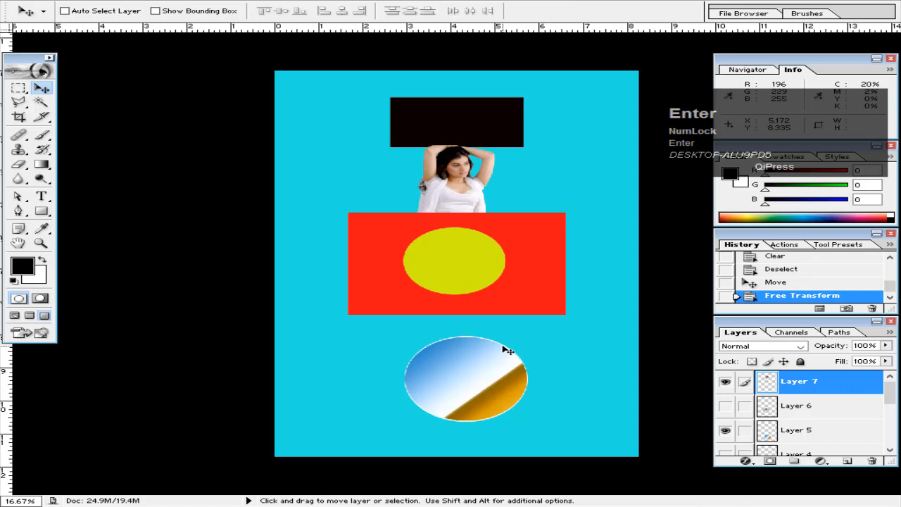
- Return to the standard screen mode and shift the photo's window down and left to uncover Untitled-2, with the photo at 33.3% zoom
{"action": "key", "text": "f"}
{"action": "left_click", "coordinate": [306, 191]}
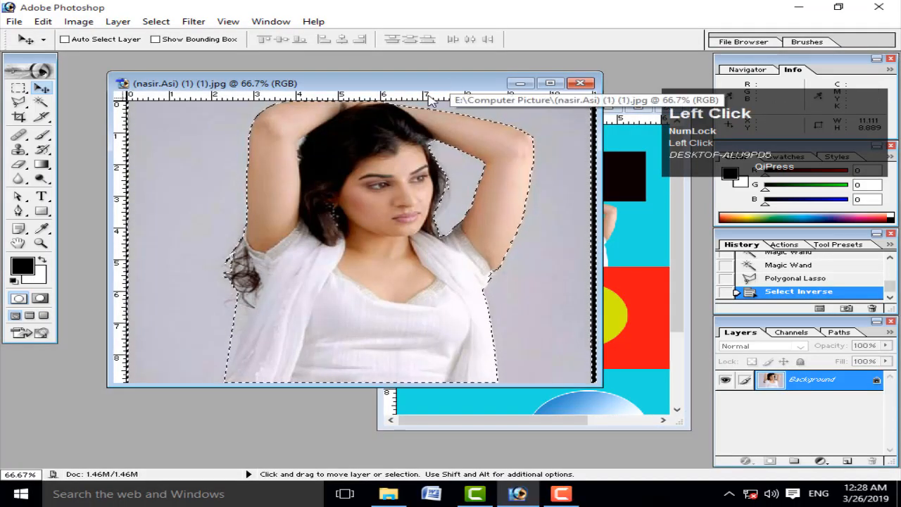
{"action": "left_click_drag", "start_coordinate": [430, 85], "coordinate": [364, 156]}
{"action": "mouse_move", "coordinate": [535, 292]}
{"action": "left_mouse_down"}
{"action": "mouse_move", "coordinate": [458, 289]}
{"action": "mouse_move", "coordinate": [540, 302]}
{"action": "left_mouse_up"}
{"action": "key", "text": "ctrl+minus"}
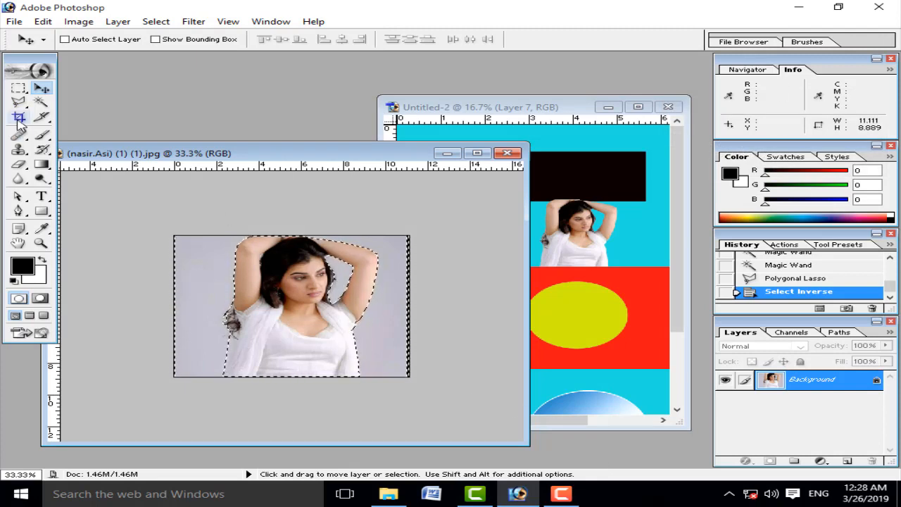
- Activate the Slice Tool for the woman's photo
{"action": "right_click", "coordinate": [50, 118]}
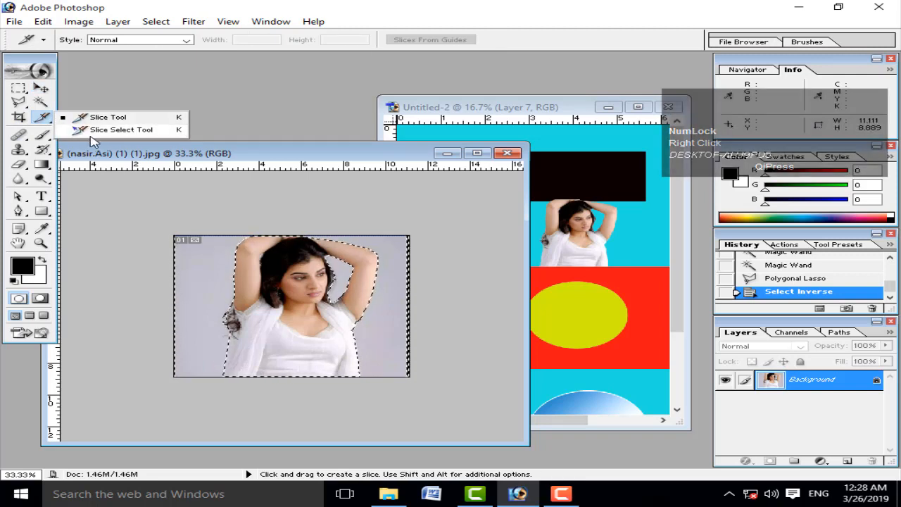
{"action": "left_click", "coordinate": [285, 164]}
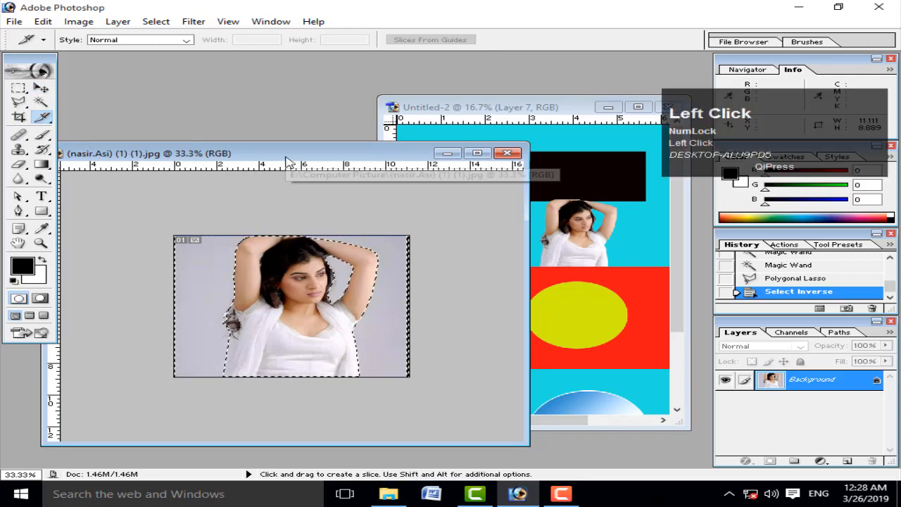